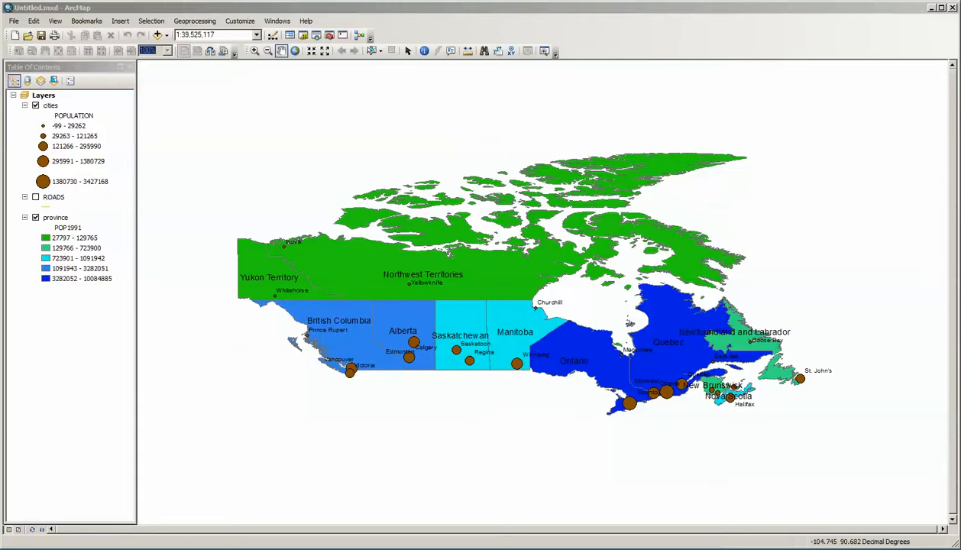
Switch the map document from data view to layout view.
{"action": "left_click", "coordinate": [59, 23]}
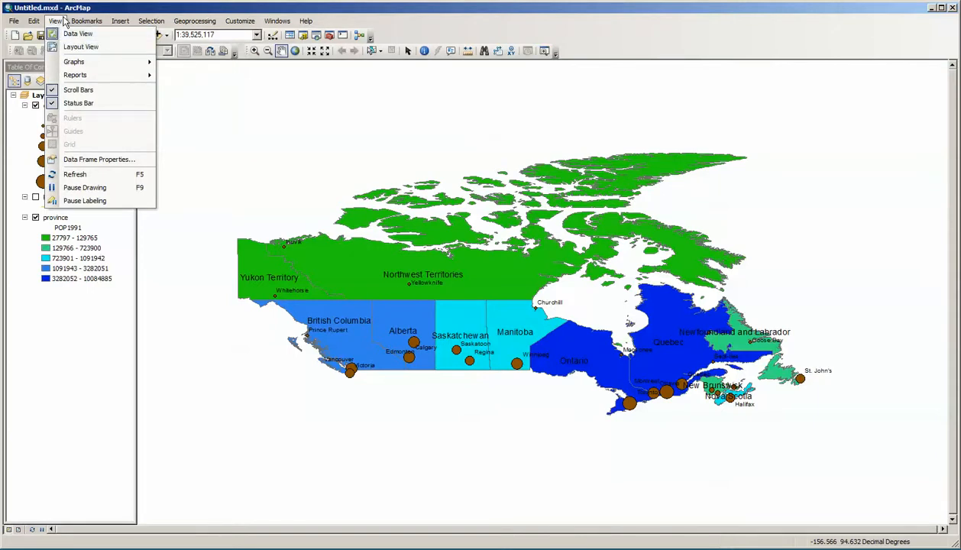
{"action": "left_click", "coordinate": [65, 23]}
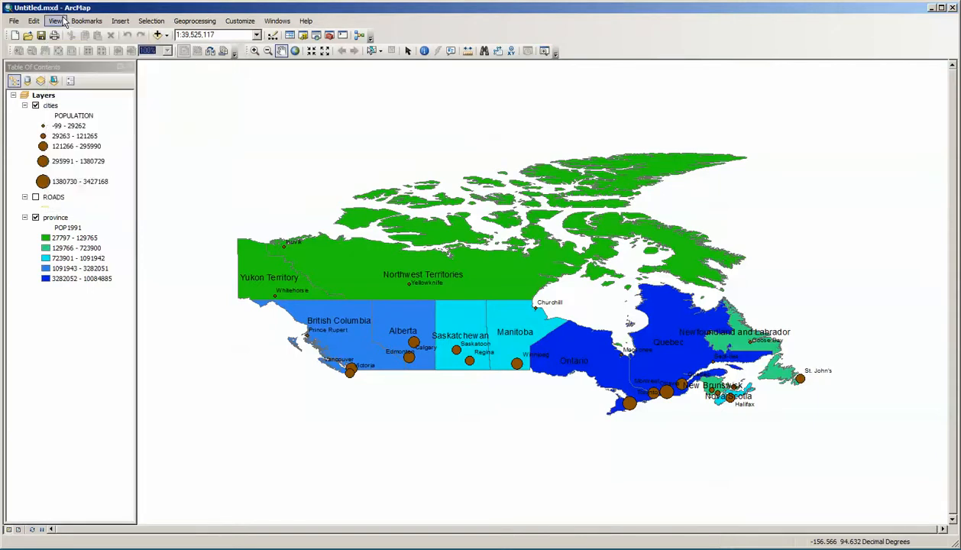
{"action": "left_click", "coordinate": [19, 529]}
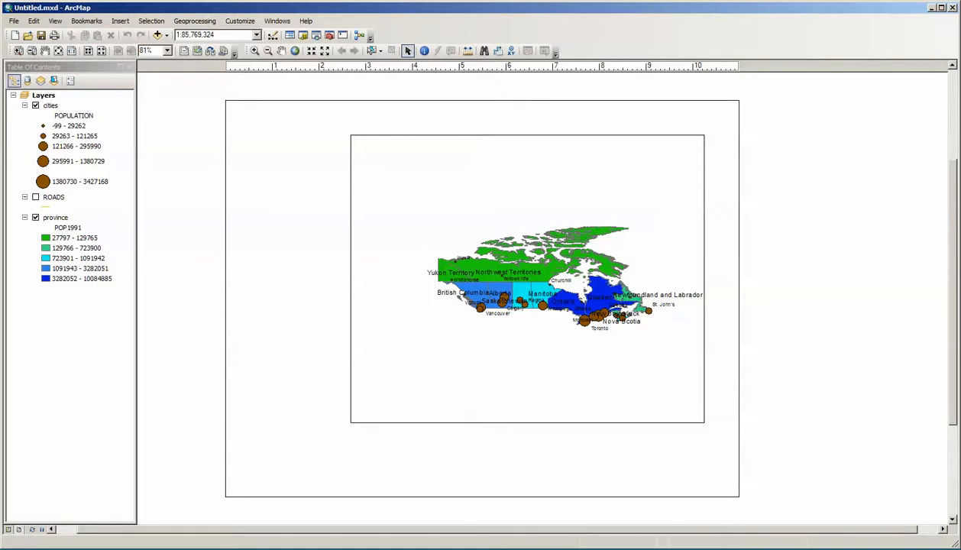
{"action": "left_click", "coordinate": [14, 20]}
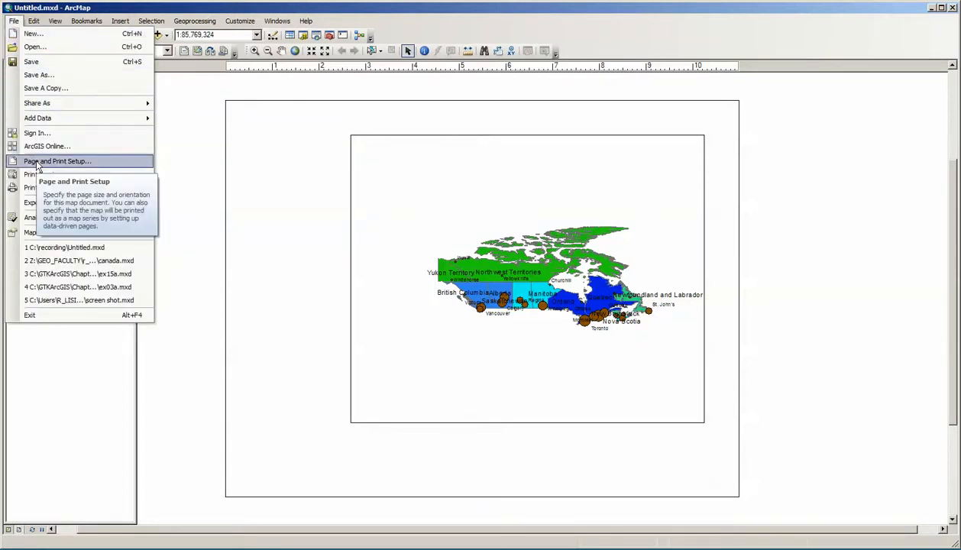
{"action": "left_click", "coordinate": [112, 9]}
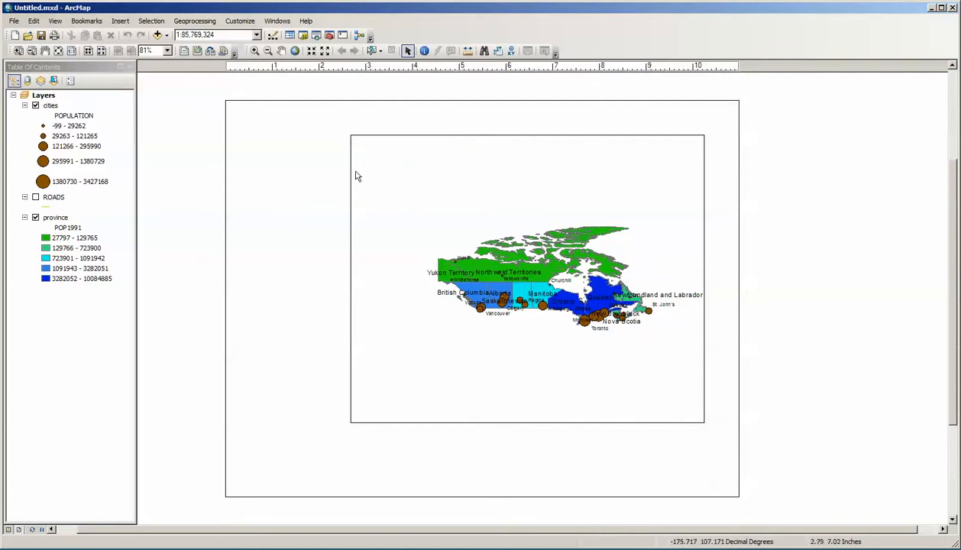
Enlarge the map's data frame on all four sides so it nearly fills the page with a narrow, even margin.
{"action": "left_click", "coordinate": [352, 271]}
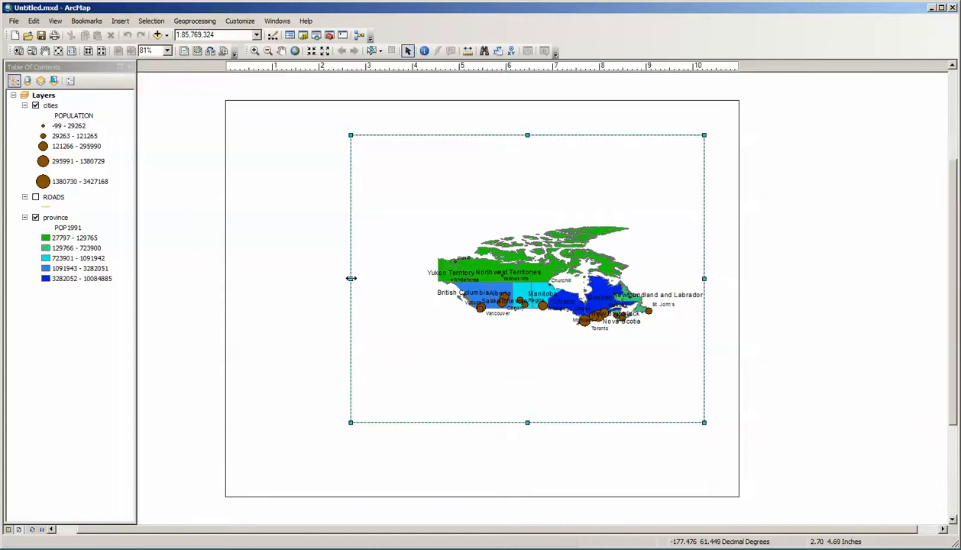
{"action": "left_click_drag", "start_coordinate": [351, 279], "coordinate": [244, 287]}
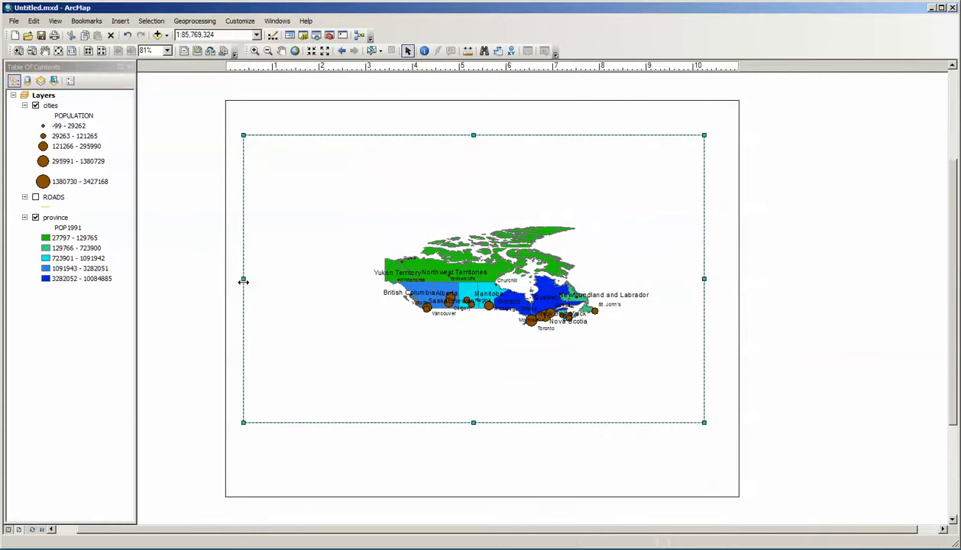
{"action": "left_click", "coordinate": [325, 107]}
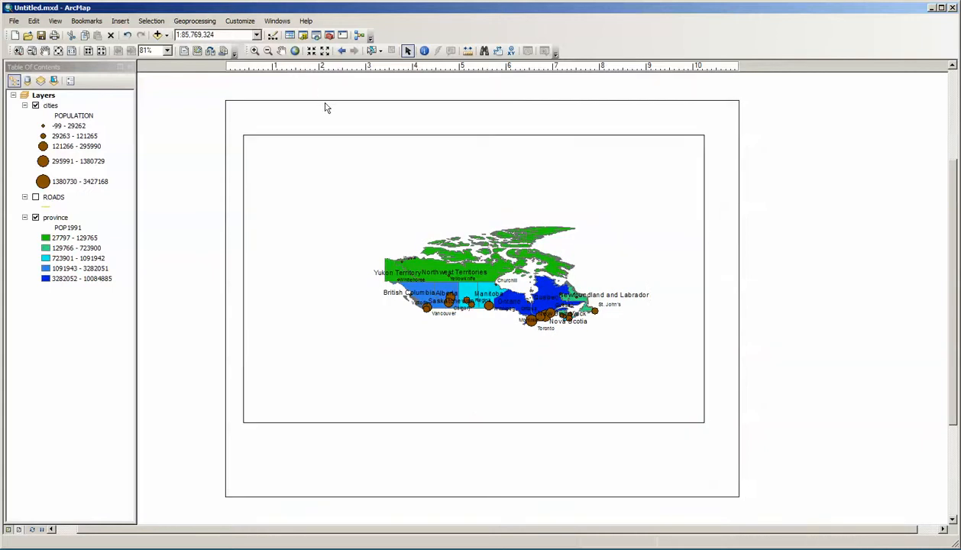
{"action": "left_click", "coordinate": [263, 187]}
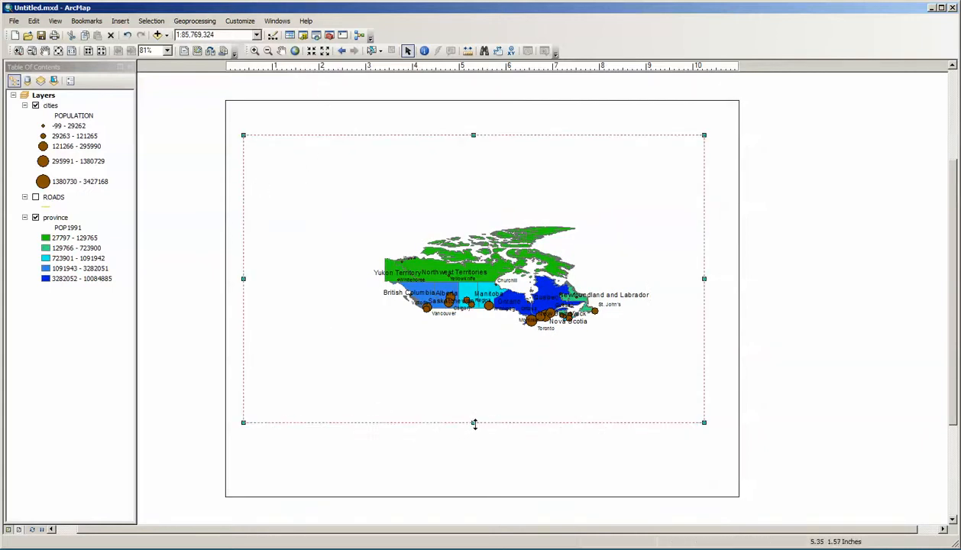
{"action": "left_click_drag", "start_coordinate": [473, 422], "coordinate": [474, 478]}
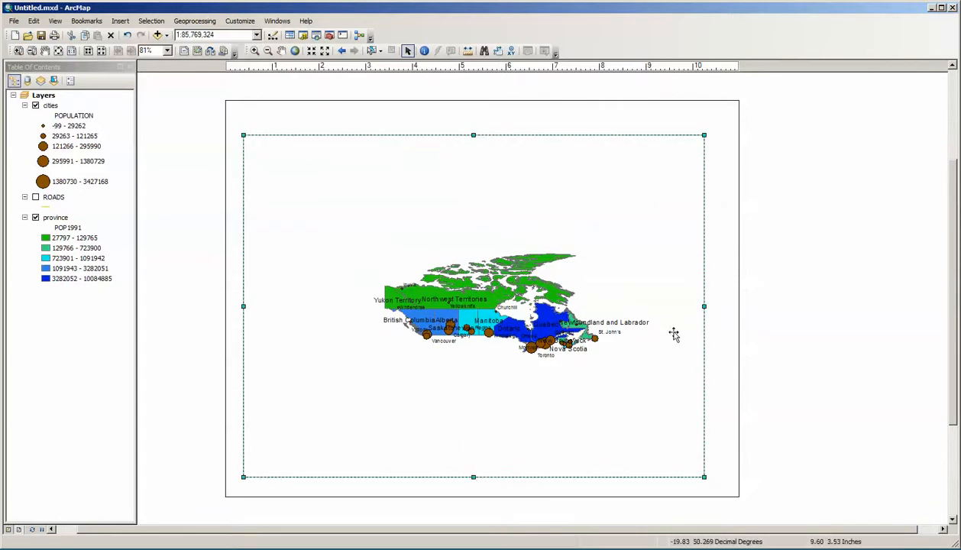
{"action": "left_click_drag", "start_coordinate": [704, 307], "coordinate": [721, 312]}
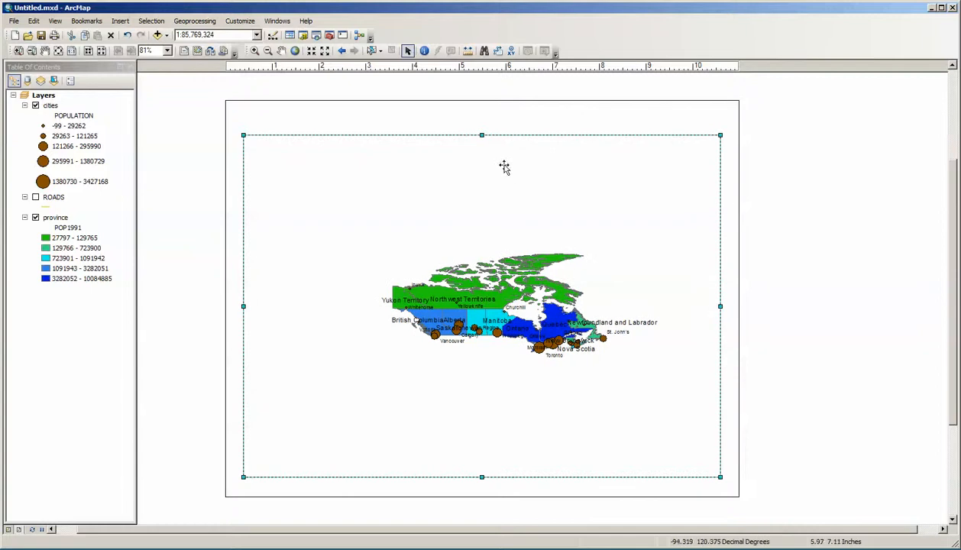
{"action": "left_click_drag", "start_coordinate": [482, 137], "coordinate": [482, 121]}
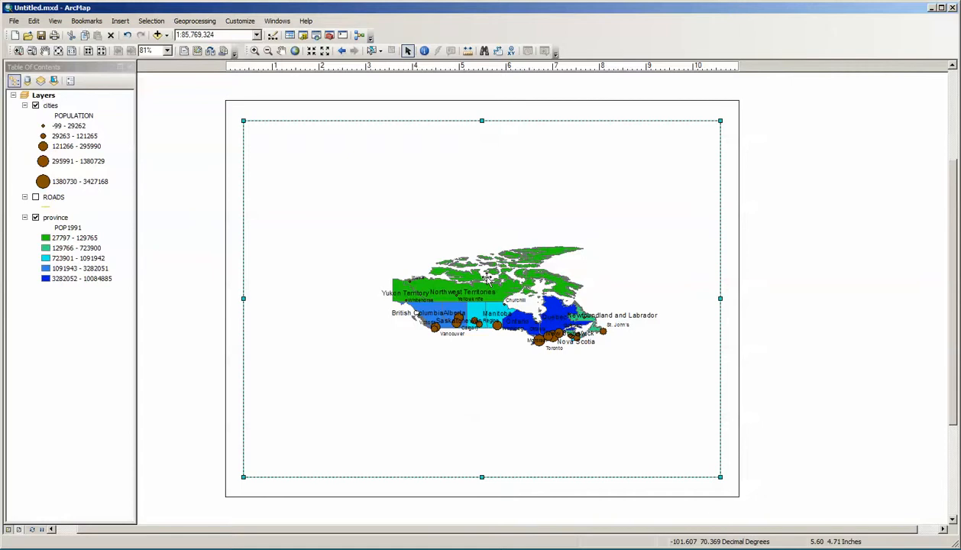
{"action": "left_click_drag", "start_coordinate": [482, 120], "coordinate": [482, 117]}
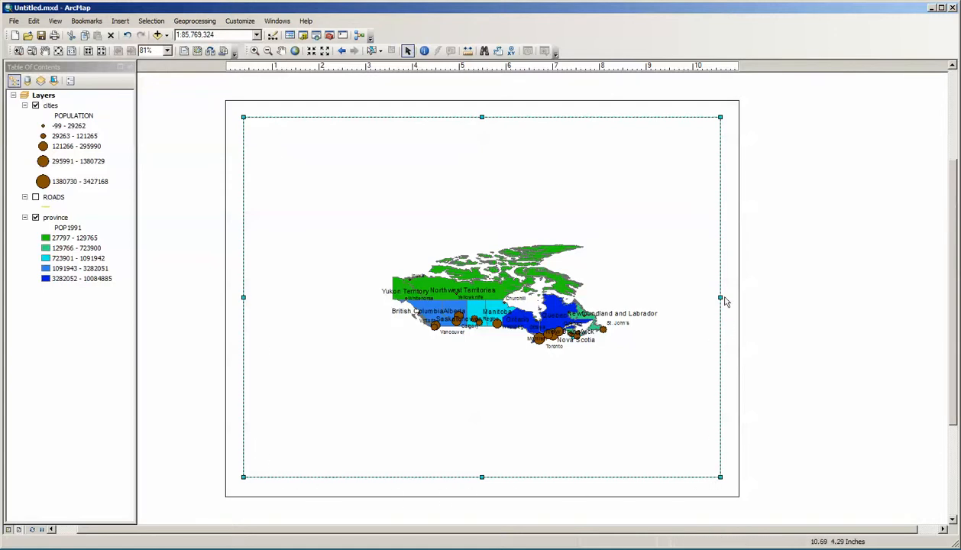
{"action": "mouse_move", "coordinate": [721, 297]}
{"action": "left_mouse_down"}
{"action": "mouse_move", "coordinate": [731, 298]}
{"action": "mouse_move", "coordinate": [707, 298]}
{"action": "mouse_move", "coordinate": [723, 298]}
{"action": "left_mouse_up"}
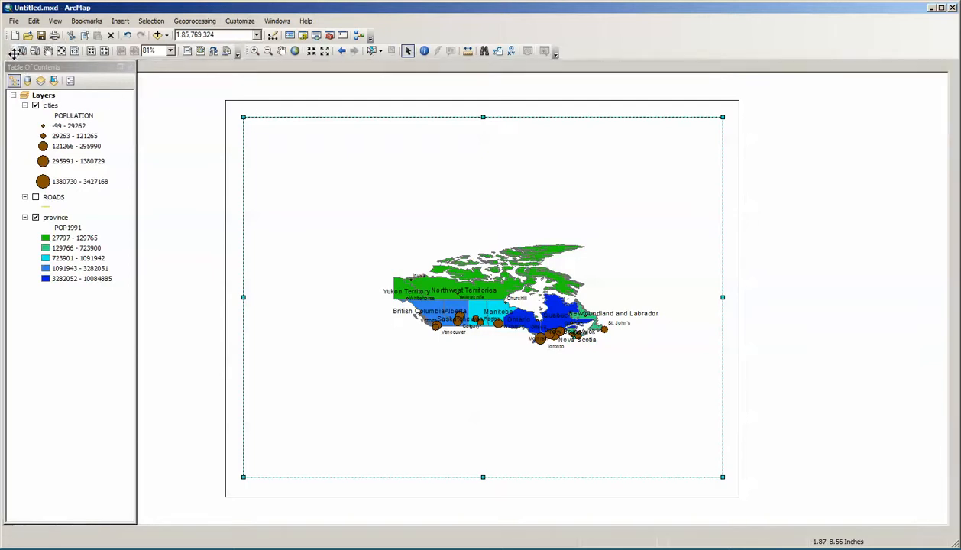
Undock and re-dock the Layout toolbar, and float the Tools toolbar over the upper corner of the page.
{"action": "left_click_drag", "start_coordinate": [9, 51], "coordinate": [624, 99]}
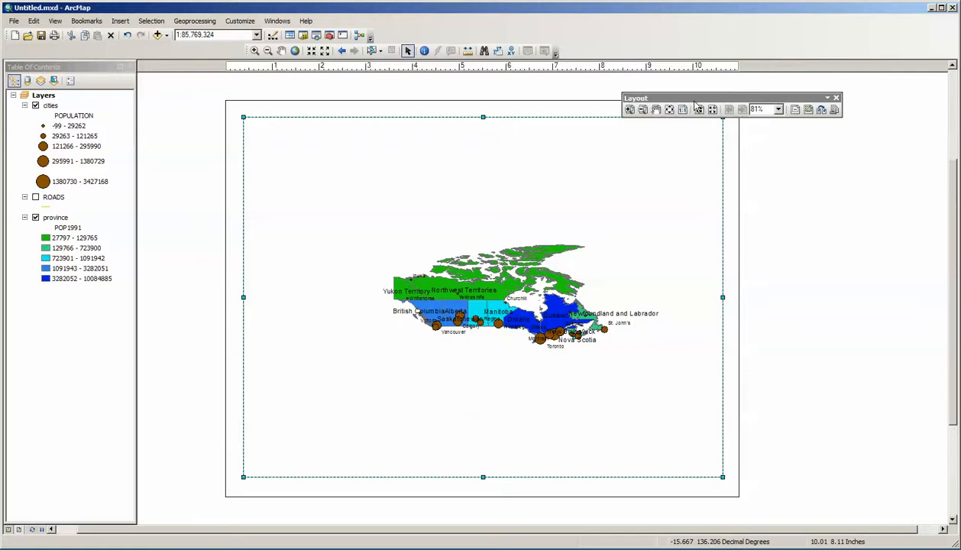
{"action": "left_click_drag", "start_coordinate": [694, 98], "coordinate": [642, 100]}
{"action": "left_click_drag", "start_coordinate": [567, 106], "coordinate": [694, 118]}
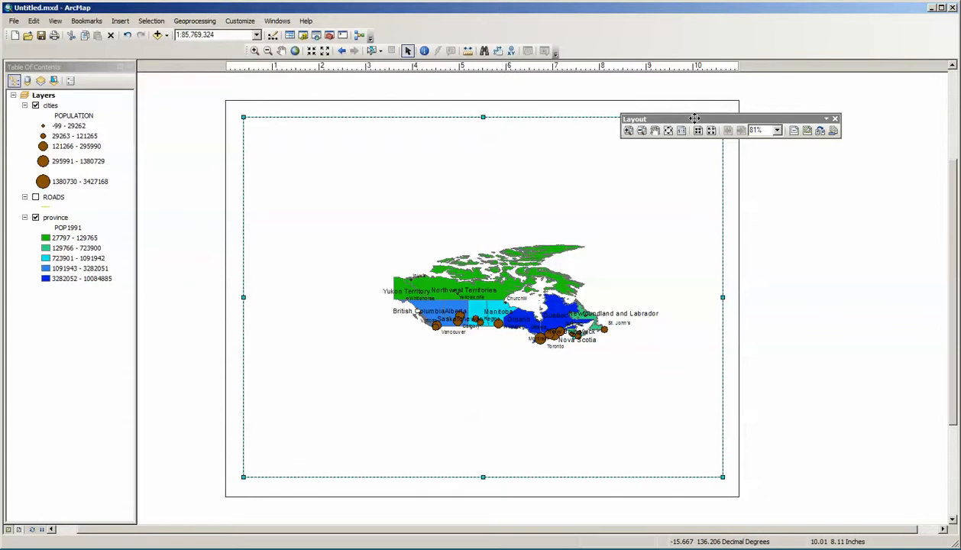
{"action": "left_click_drag", "start_coordinate": [695, 118], "coordinate": [639, 83]}
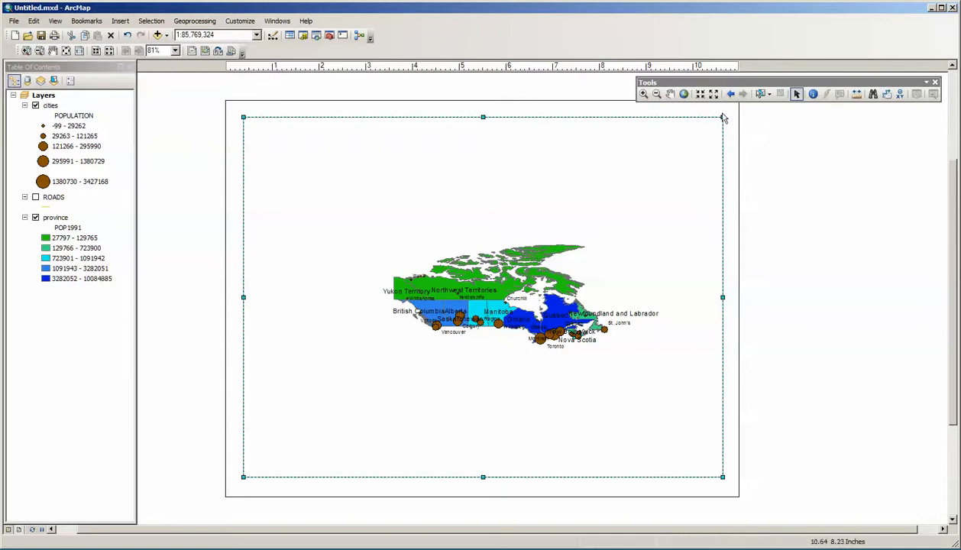
Zoom the map inside the data frame in to a scale of 1:40,000,000.
{"action": "left_click", "coordinate": [644, 94]}
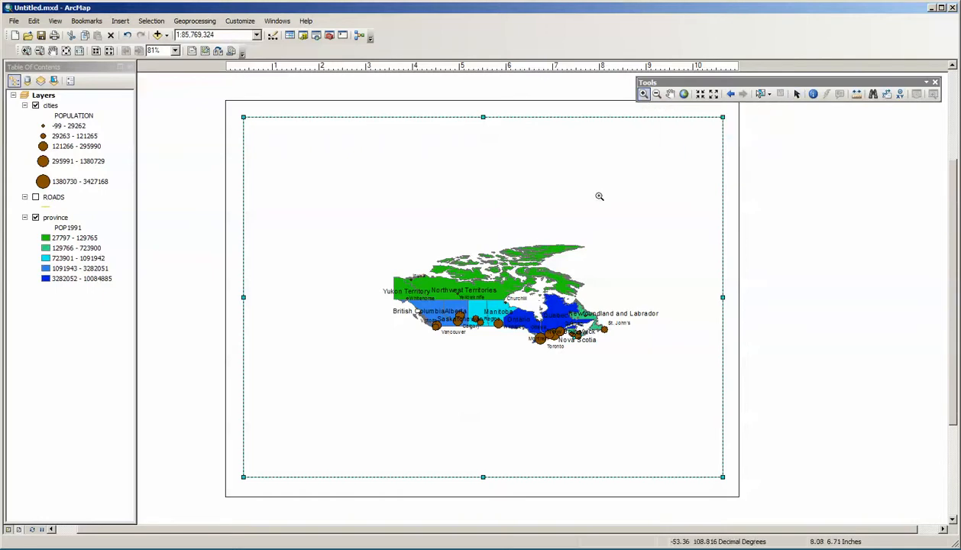
{"action": "left_click", "coordinate": [493, 299]}
{"action": "left_click", "coordinate": [491, 299]}
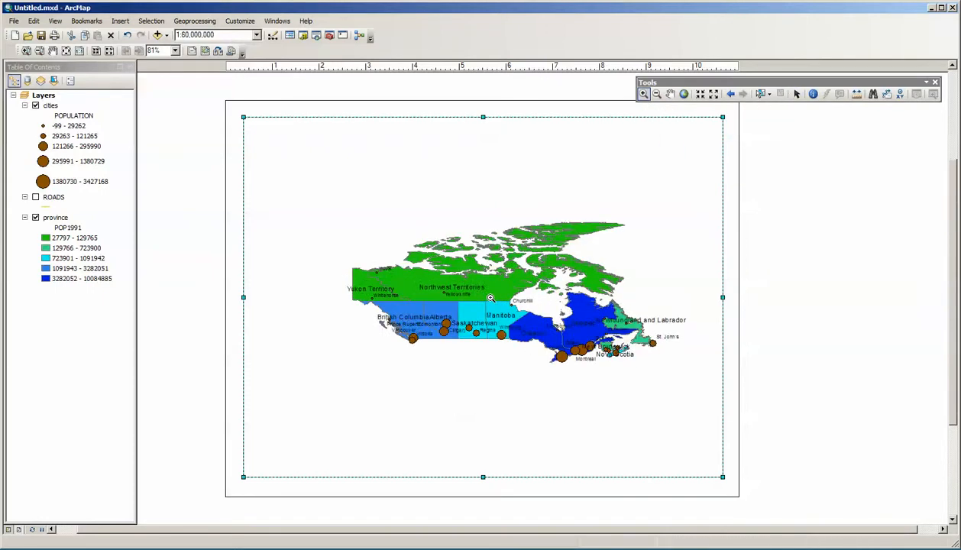
{"action": "left_click", "coordinate": [491, 298]}
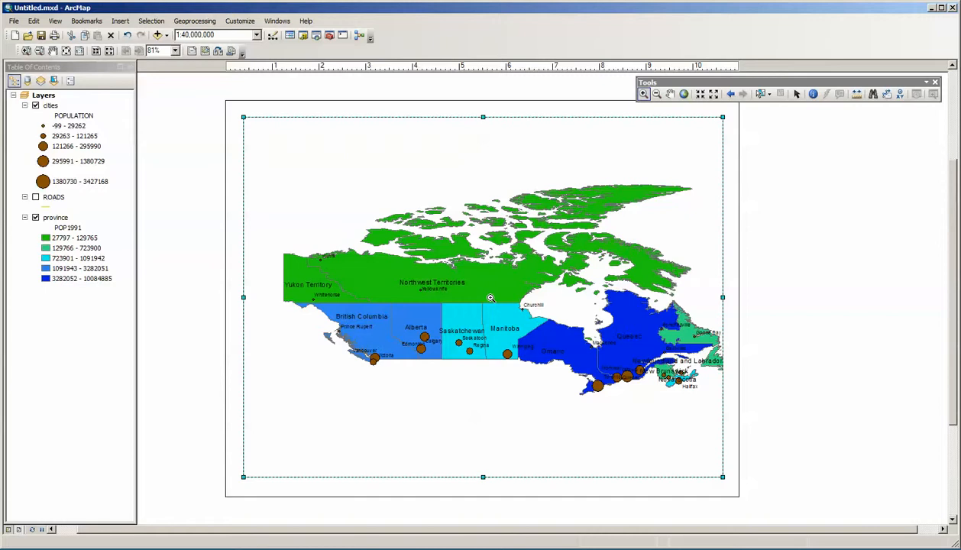
Pan the map within the data frame so all of Canada fits inside, with space above it and below it.
{"action": "left_click", "coordinate": [670, 94]}
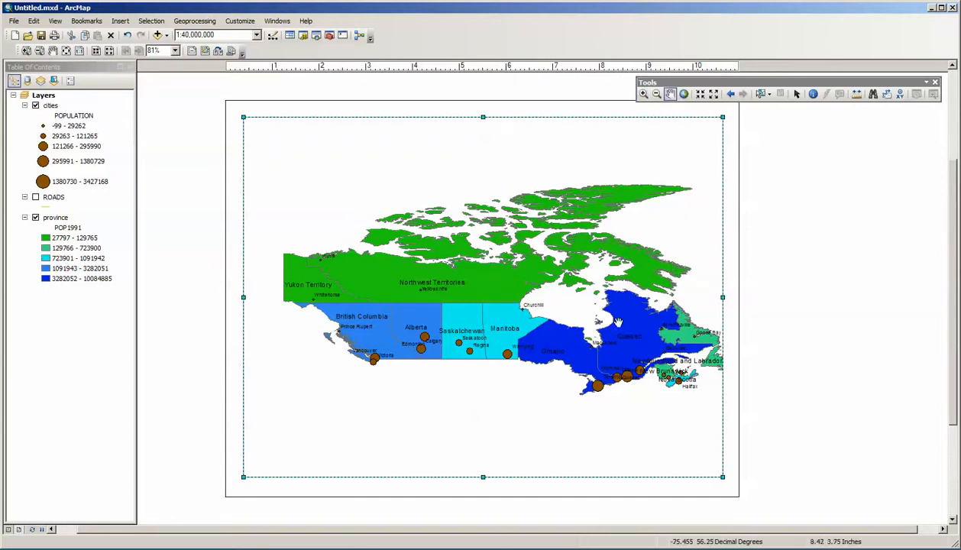
{"action": "left_click_drag", "start_coordinate": [618, 322], "coordinate": [582, 314]}
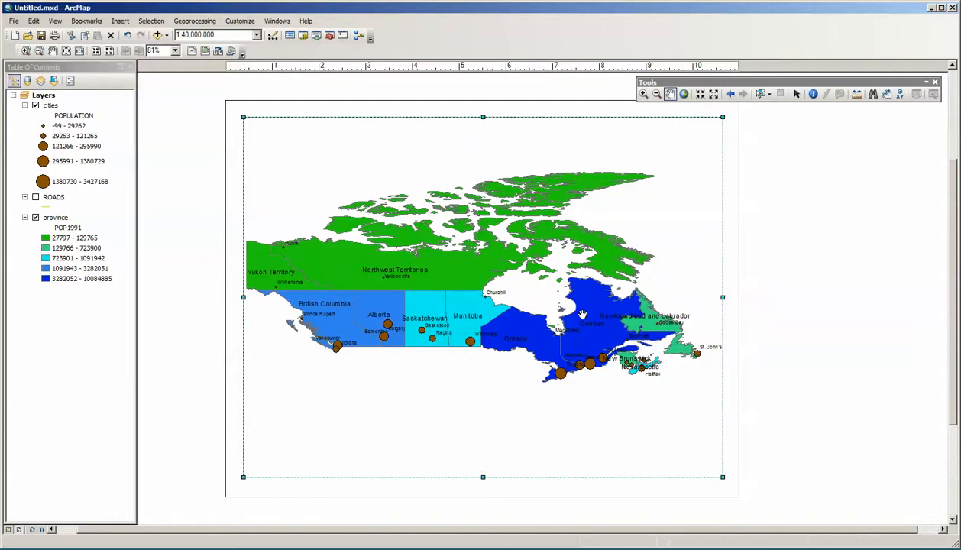
{"action": "left_click_drag", "start_coordinate": [582, 314], "coordinate": [582, 314]}
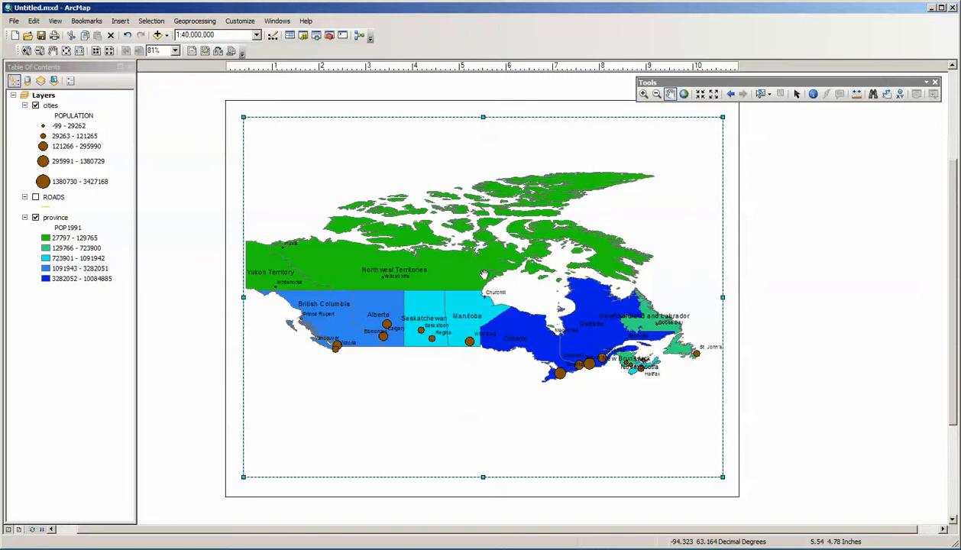
{"action": "left_click_drag", "start_coordinate": [484, 273], "coordinate": [482, 240]}
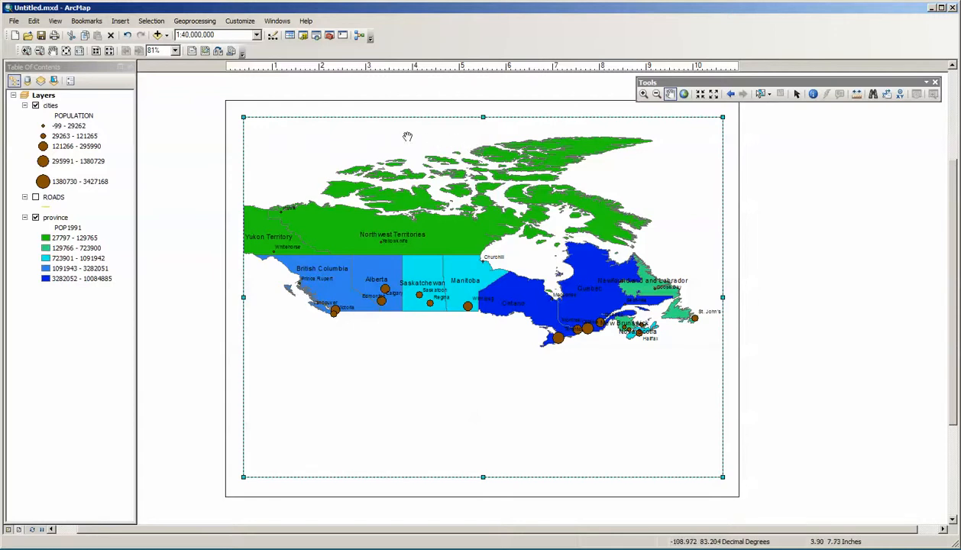
{"action": "left_click_drag", "start_coordinate": [499, 223], "coordinate": [501, 316]}
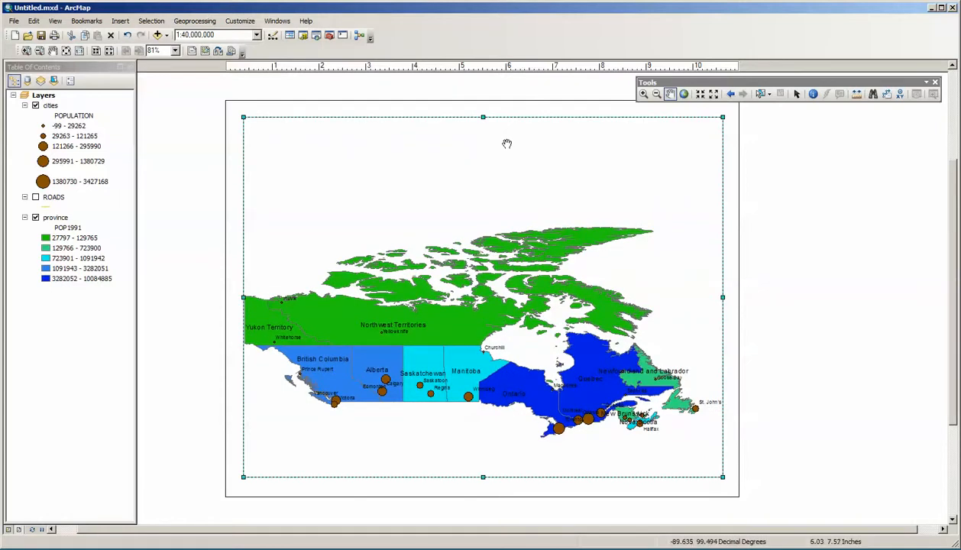
{"action": "left_click_drag", "start_coordinate": [464, 325], "coordinate": [475, 282]}
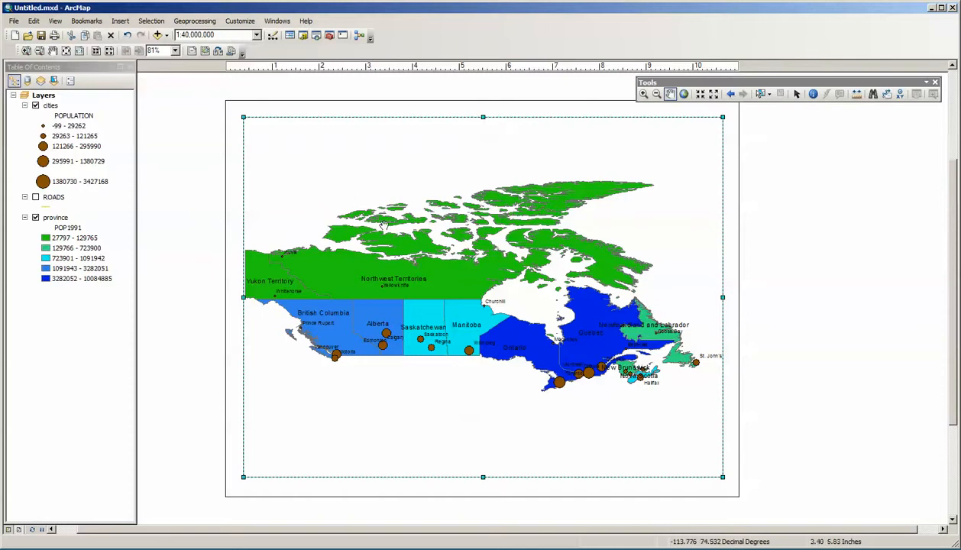
Insert the map title "Canadian Cities and Provinces Populations, 1991" and move it slightly down, closer to the map.
{"action": "left_click", "coordinate": [122, 21]}
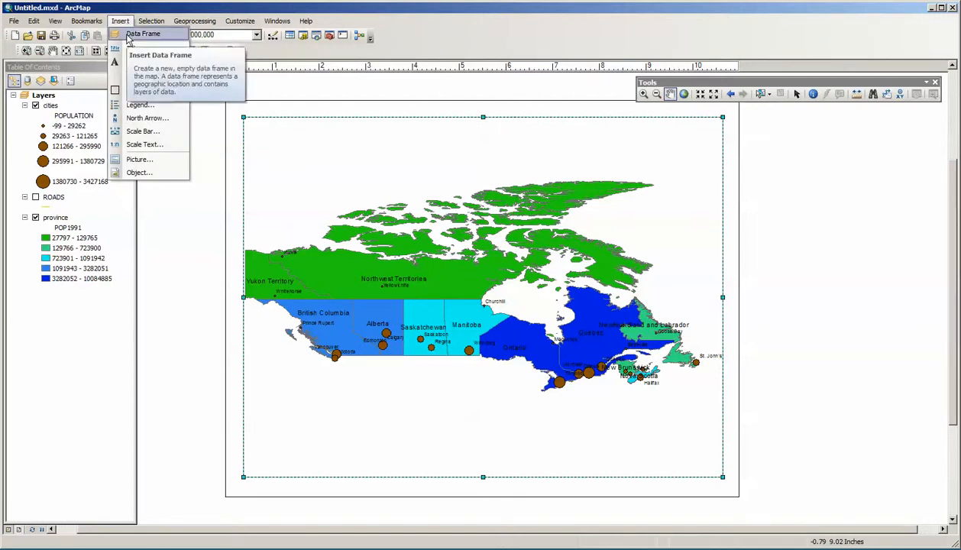
{"action": "left_click", "coordinate": [137, 49]}
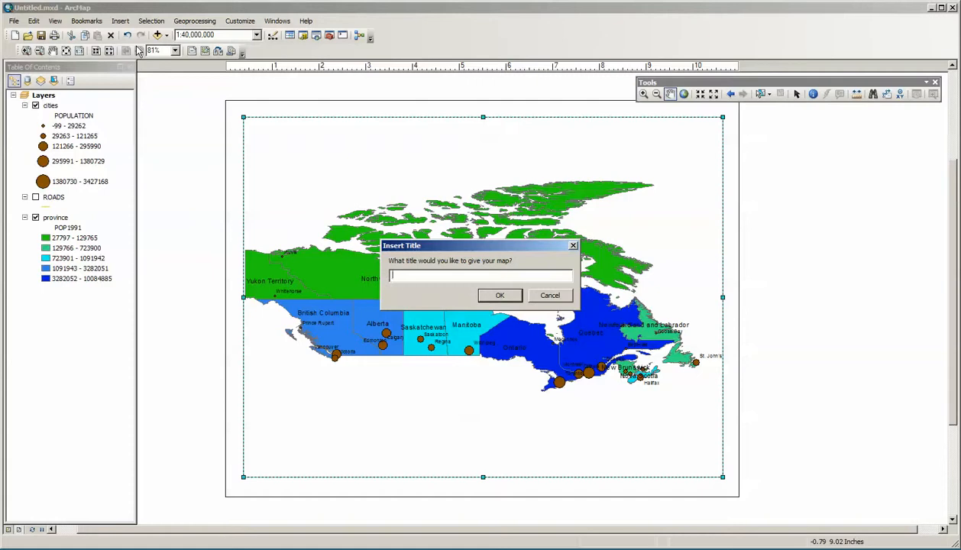
{"action": "type", "text": "Canadian Cities and Provinces Populations, 1"}
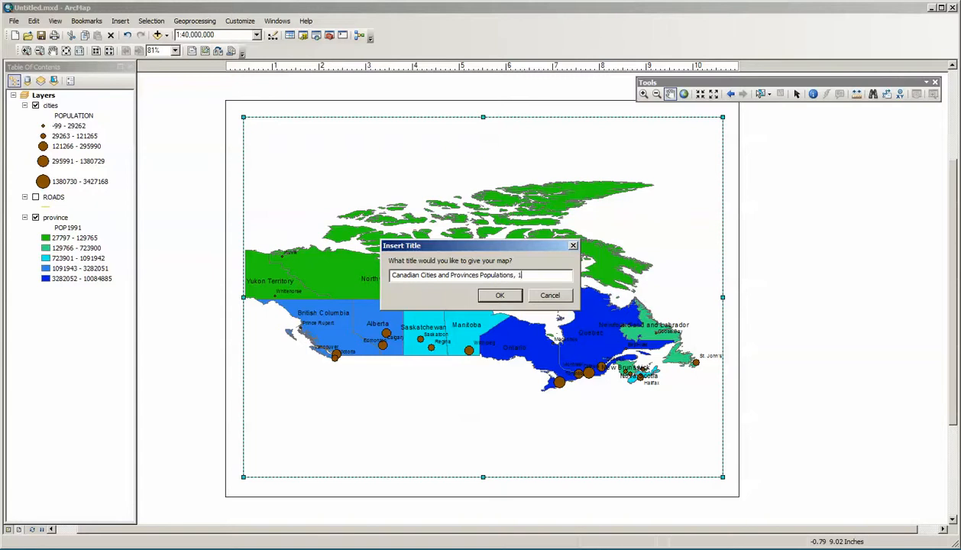
{"action": "type", "text": "991"}
{"action": "left_click", "coordinate": [492, 297]}
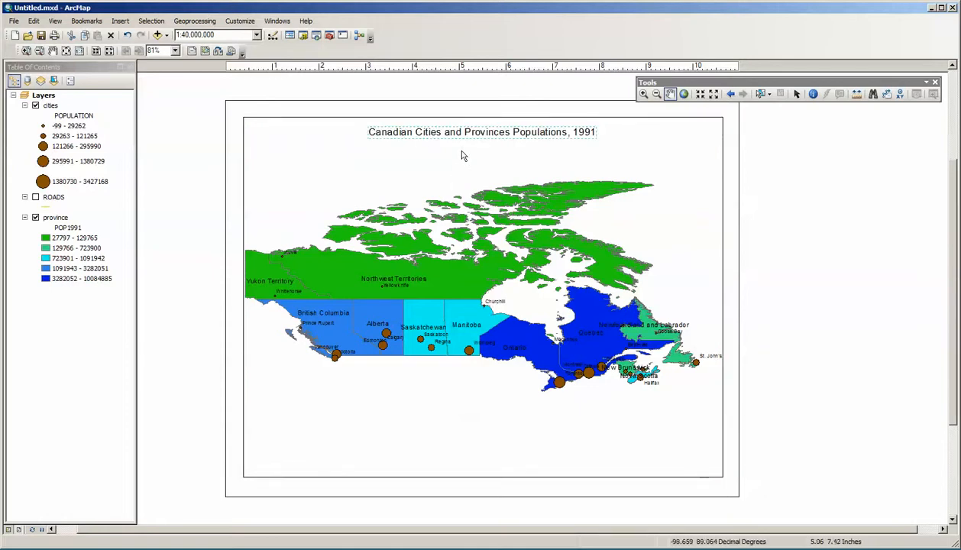
{"action": "left_click_drag", "start_coordinate": [472, 134], "coordinate": [471, 148]}
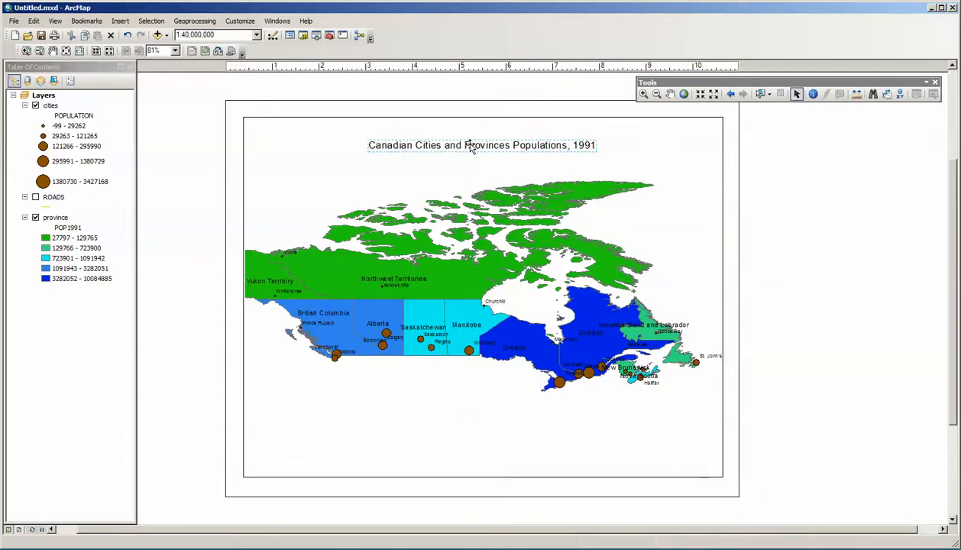
{"action": "left_click", "coordinate": [443, 177]}
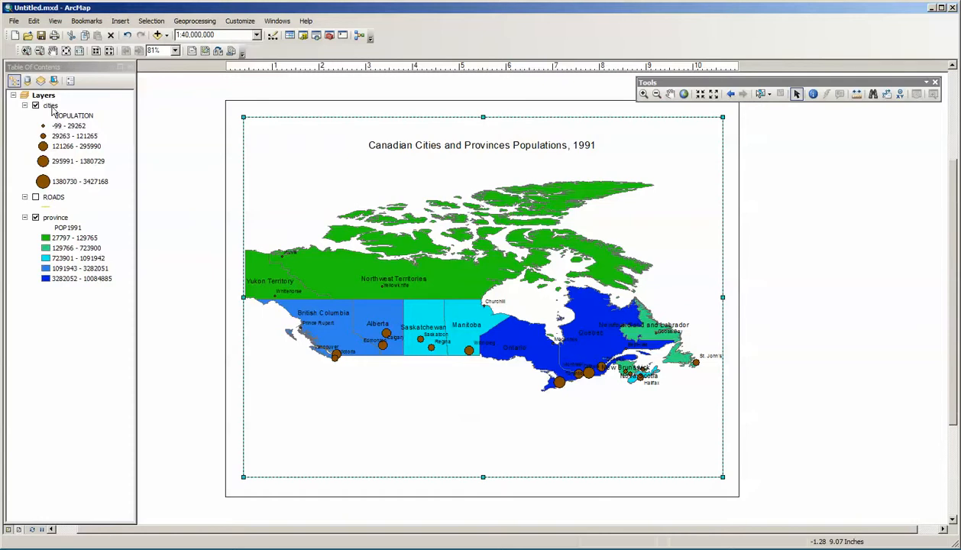
Relabel the lowest population class of the cities layer as "1 - 29262".
{"action": "right_click", "coordinate": [52, 109]}
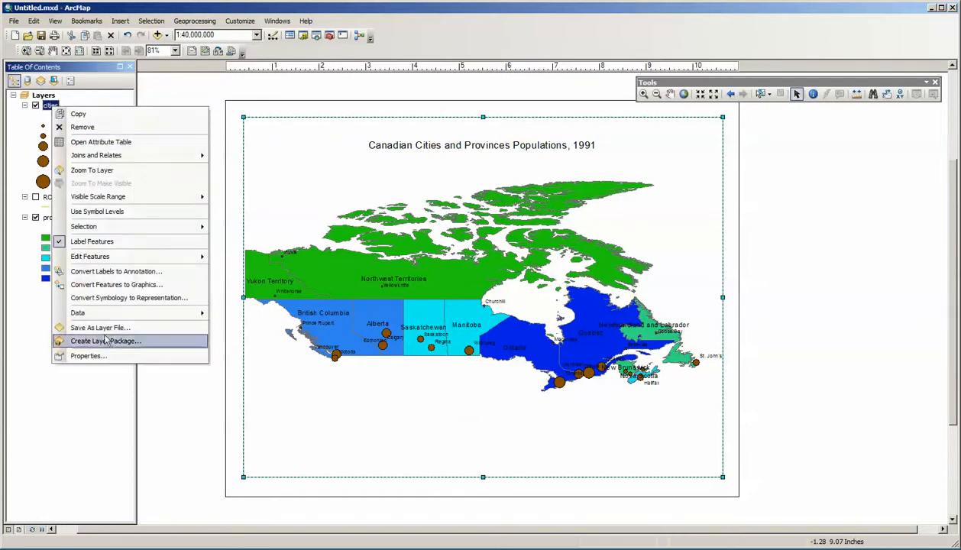
{"action": "left_click", "coordinate": [85, 356]}
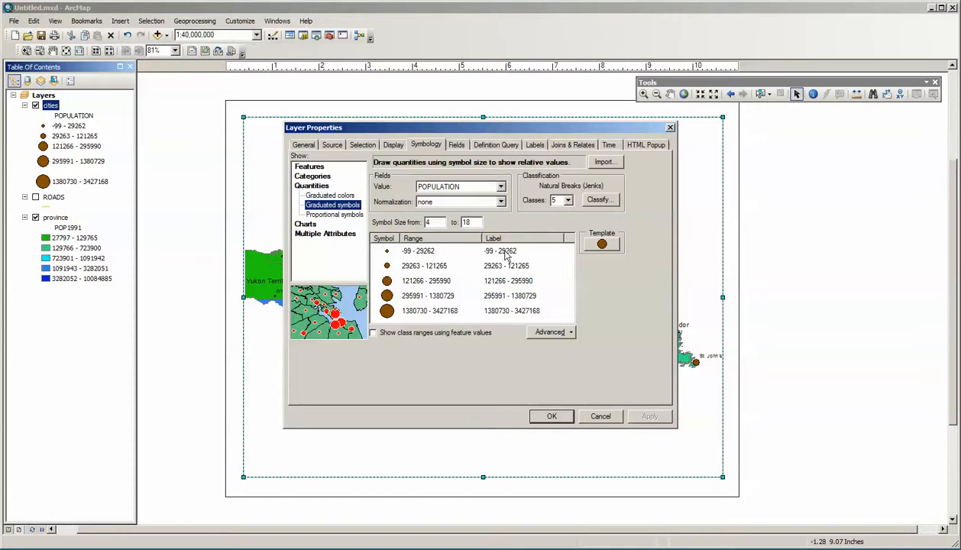
{"action": "left_click", "coordinate": [506, 254]}
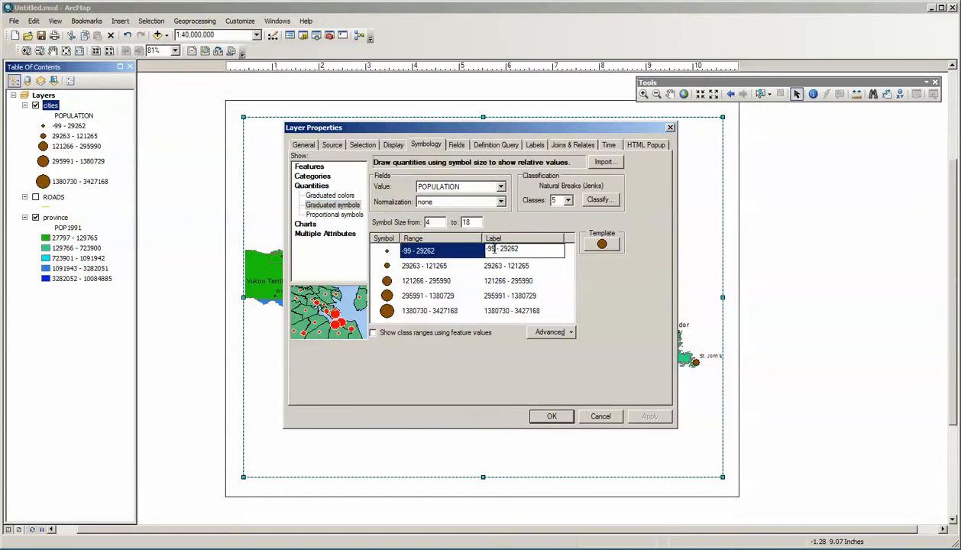
{"action": "left_click_drag", "start_coordinate": [495, 249], "coordinate": [485, 250]}
{"action": "type", "text": "1"}
{"action": "left_click", "coordinate": [560, 418]}
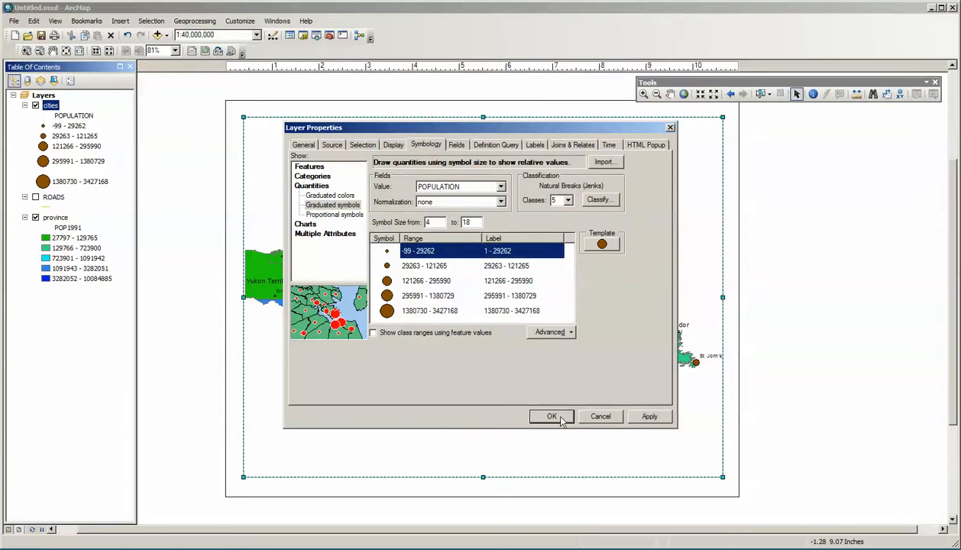
{"action": "left_click", "coordinate": [552, 417]}
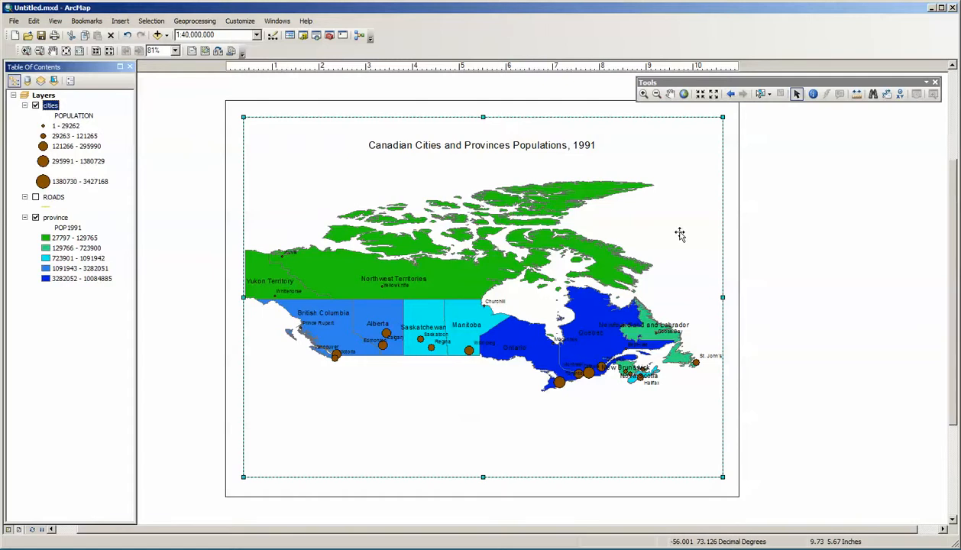
Insert a one-column legend for the cities and province layers with default settings, and move it off the map to the page's left edge.
{"action": "left_click", "coordinate": [120, 21]}
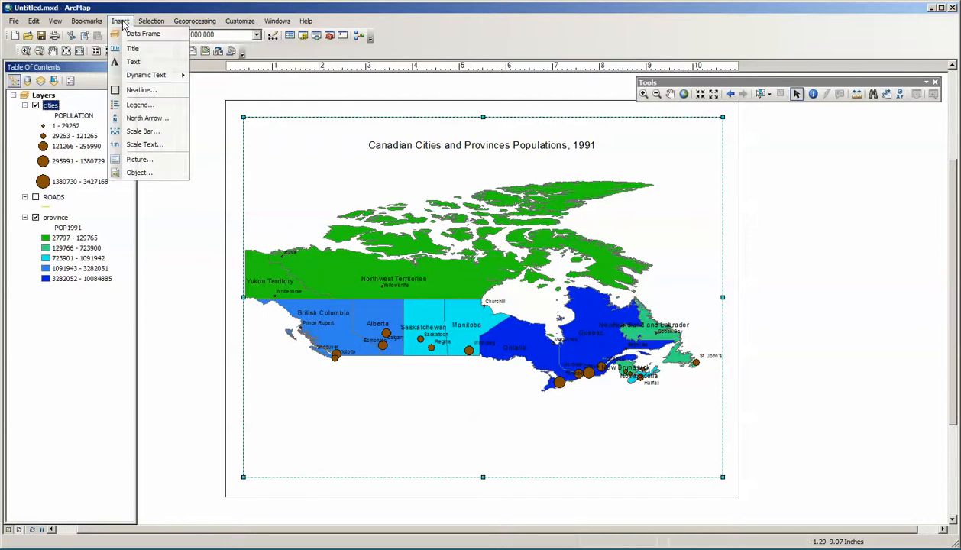
{"action": "left_click", "coordinate": [129, 106]}
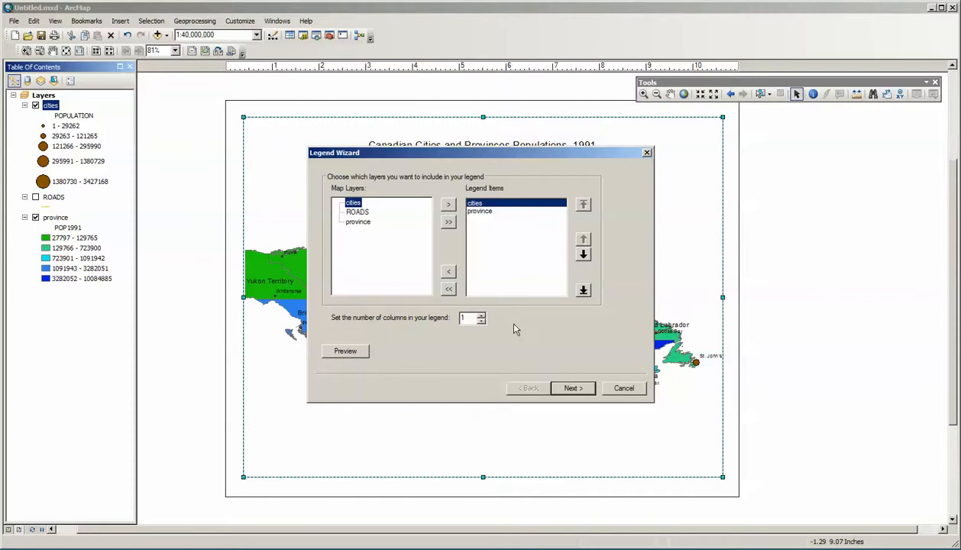
{"action": "left_click", "coordinate": [572, 389]}
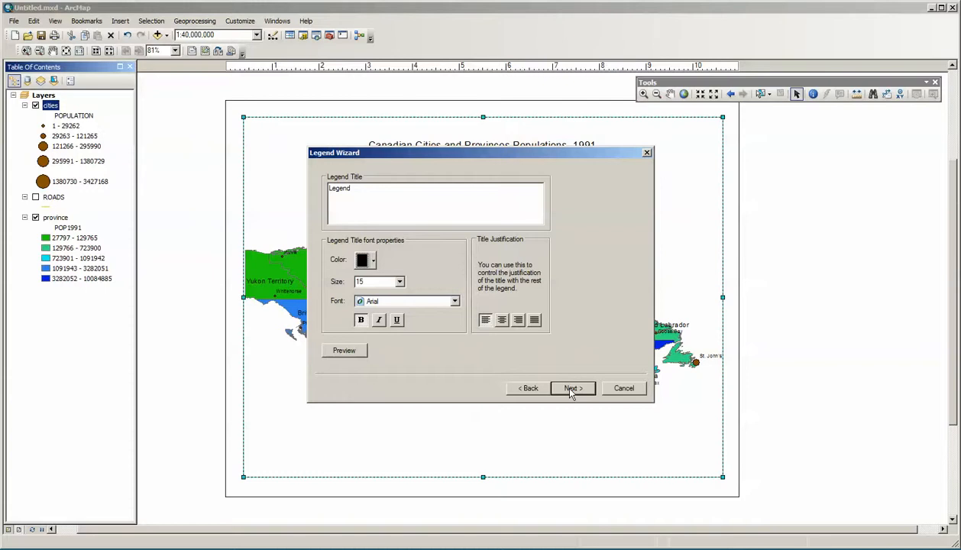
{"action": "left_click", "coordinate": [572, 389]}
{"action": "left_click", "coordinate": [572, 389]}
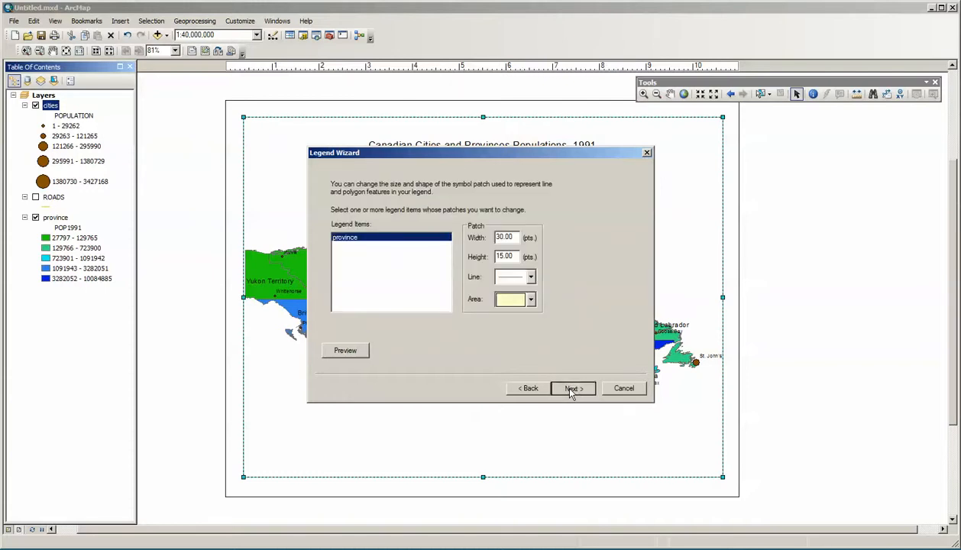
{"action": "left_click", "coordinate": [572, 389]}
{"action": "left_click", "coordinate": [571, 389]}
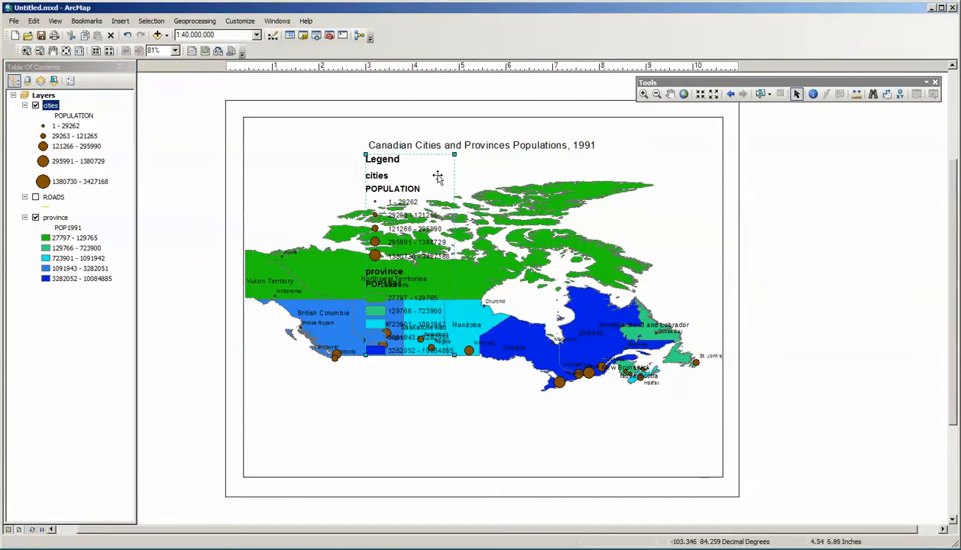
{"action": "left_click_drag", "start_coordinate": [436, 178], "coordinate": [226, 275]}
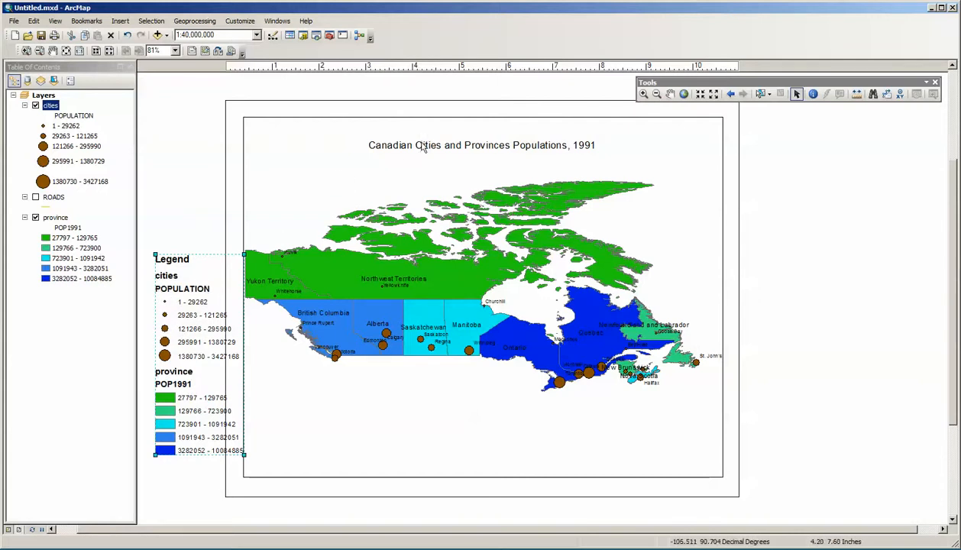
Apply the "Horizontal Single Symbol Layer Name and Label" style to both legend items, cities and province.
{"action": "right_click", "coordinate": [198, 276]}
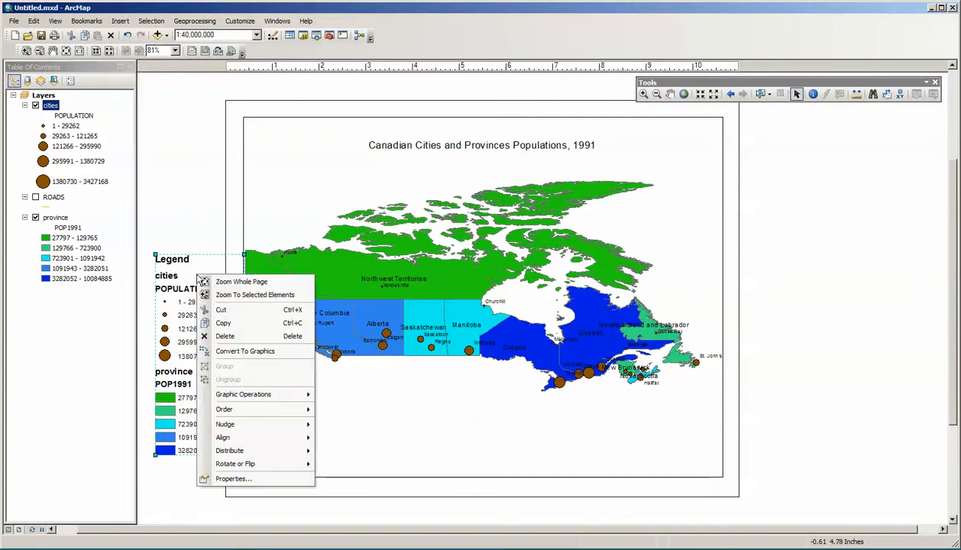
{"action": "left_click", "coordinate": [239, 479]}
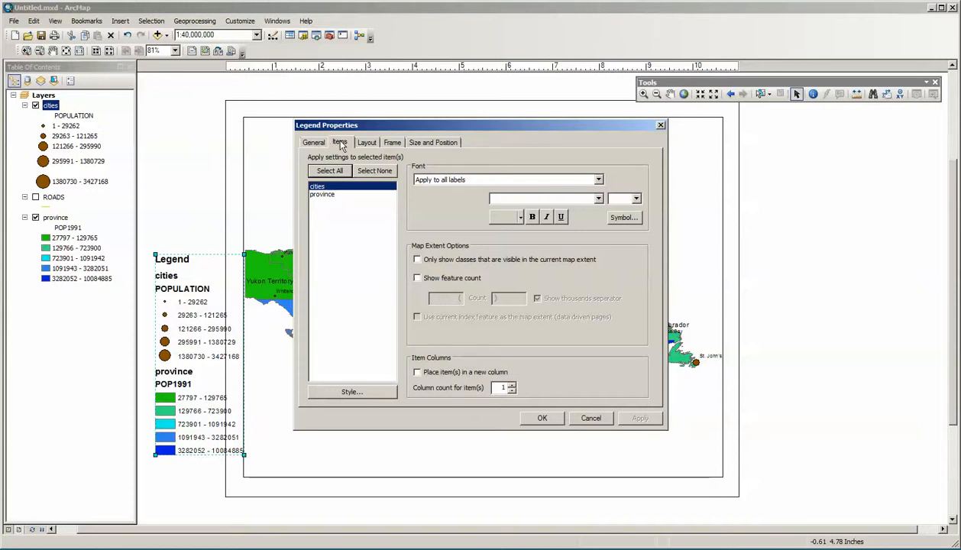
{"action": "left_click", "coordinate": [330, 171]}
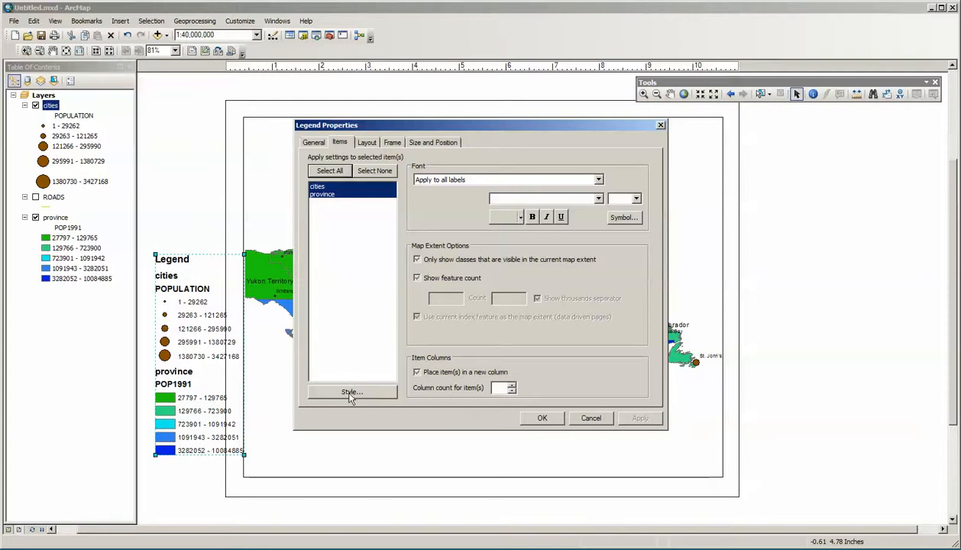
{"action": "left_click", "coordinate": [370, 398]}
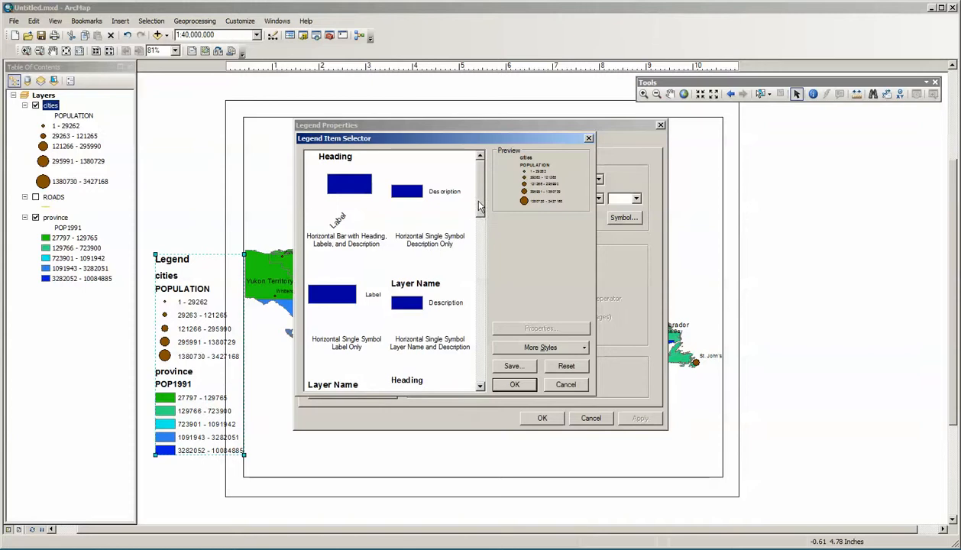
{"action": "left_click_drag", "start_coordinate": [481, 197], "coordinate": [477, 232]}
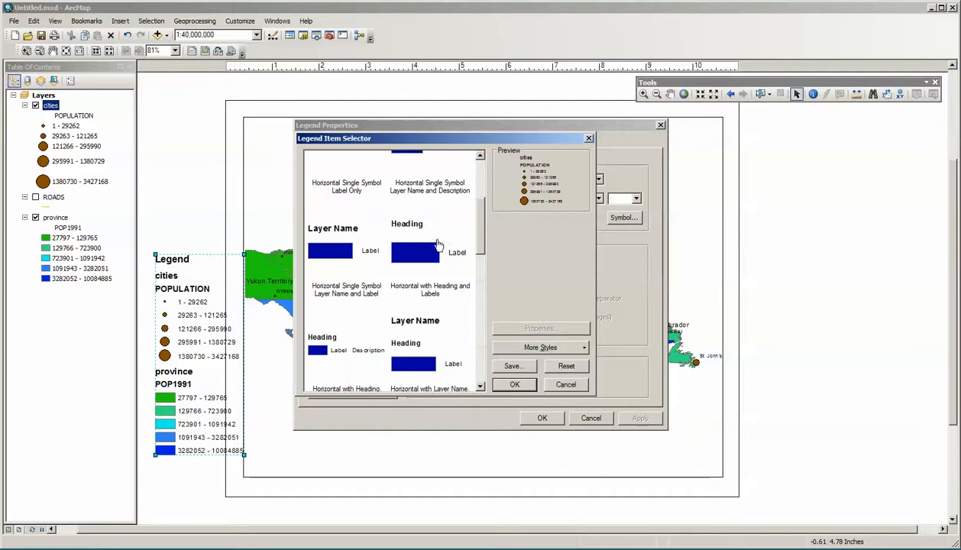
{"action": "left_click", "coordinate": [334, 255]}
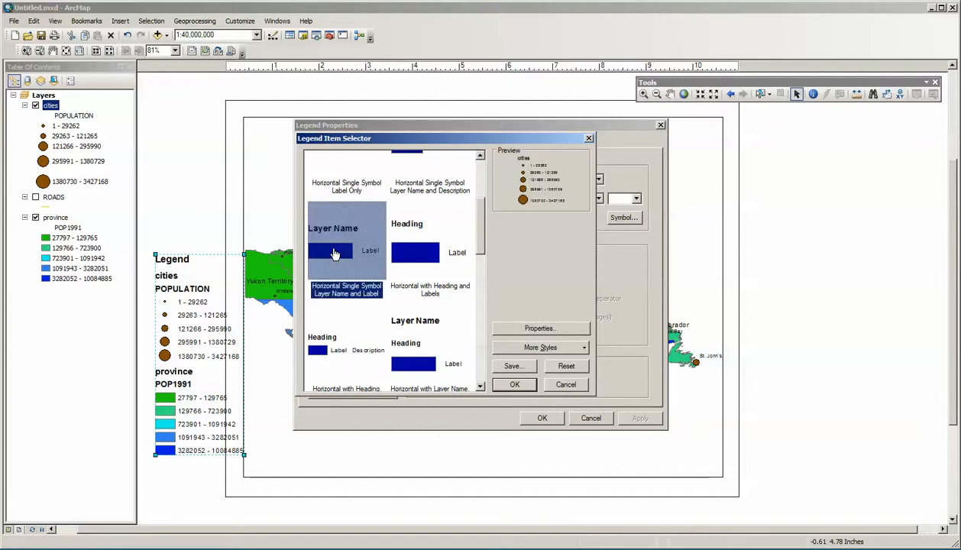
{"action": "left_click", "coordinate": [514, 384]}
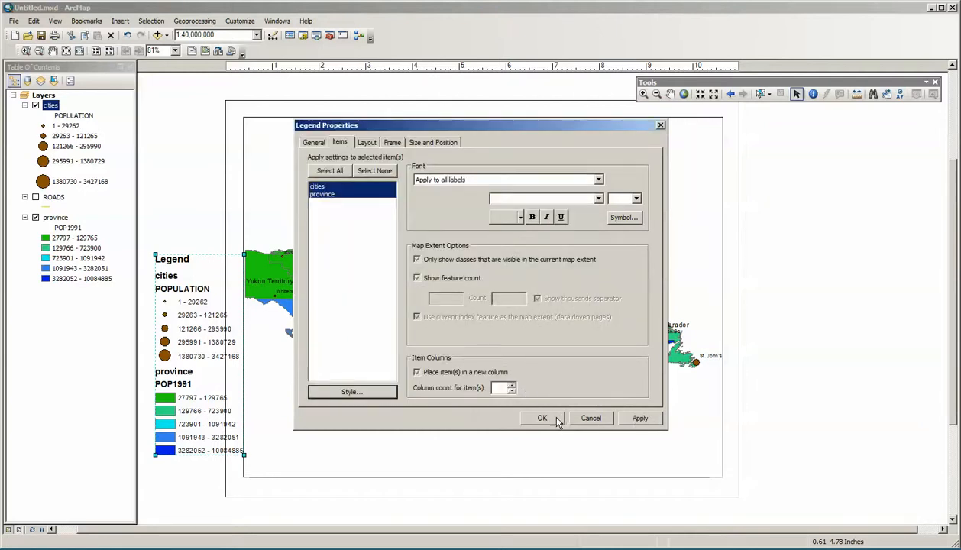
{"action": "left_click", "coordinate": [543, 418]}
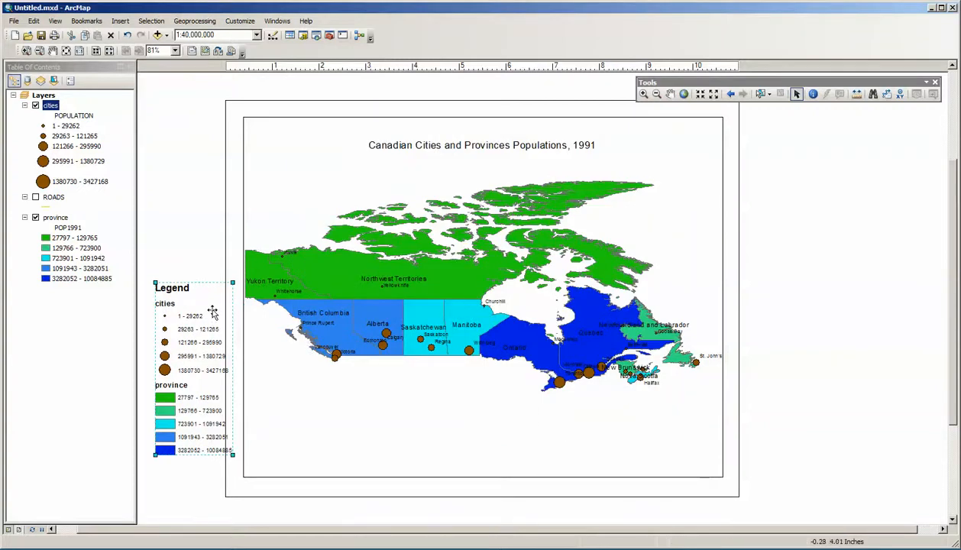
Move the legend into the lower-left corner of the data frame, shrink it slightly and nudge it clear of the frame's border.
{"action": "left_click_drag", "start_coordinate": [215, 313], "coordinate": [304, 335]}
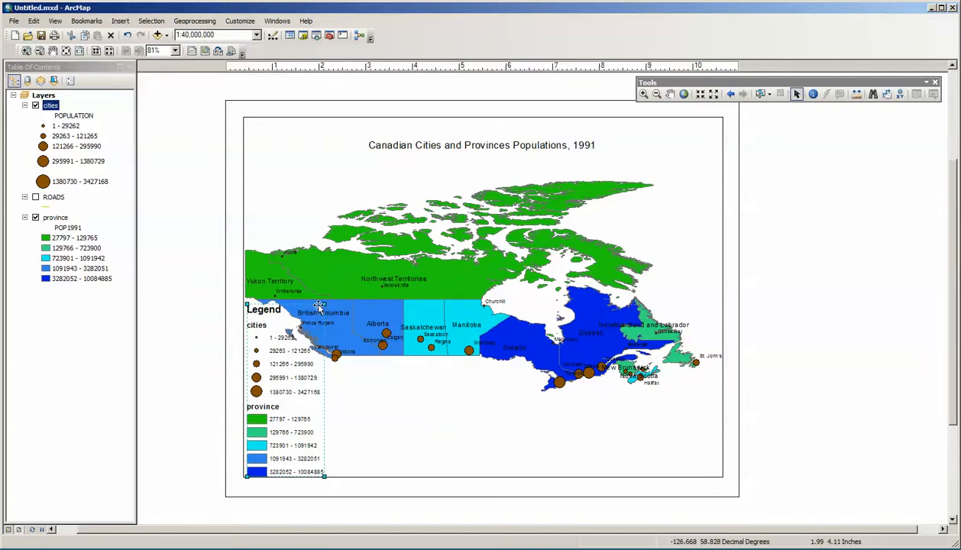
{"action": "left_click_drag", "start_coordinate": [324, 304], "coordinate": [314, 324]}
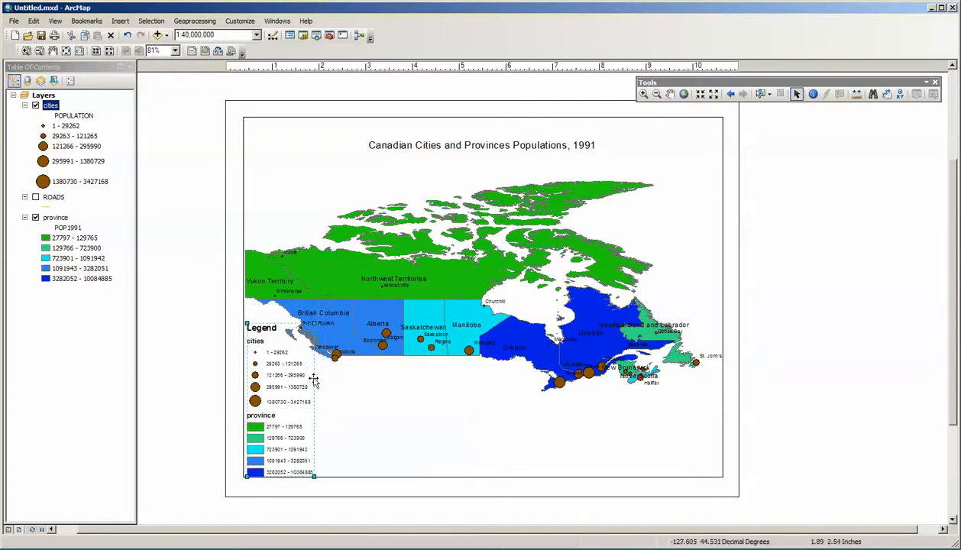
{"action": "left_click_drag", "start_coordinate": [279, 390], "coordinate": [285, 382]}
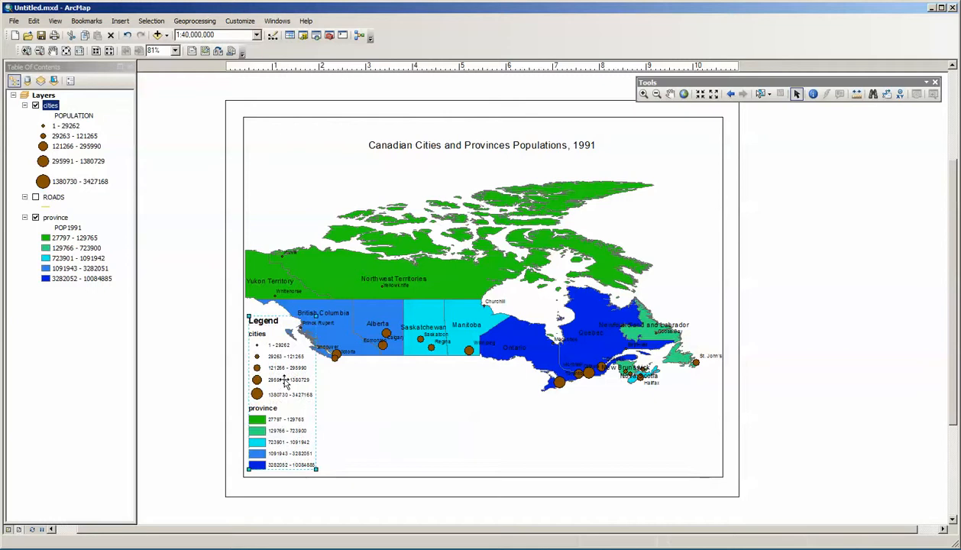
{"action": "left_click", "coordinate": [394, 422]}
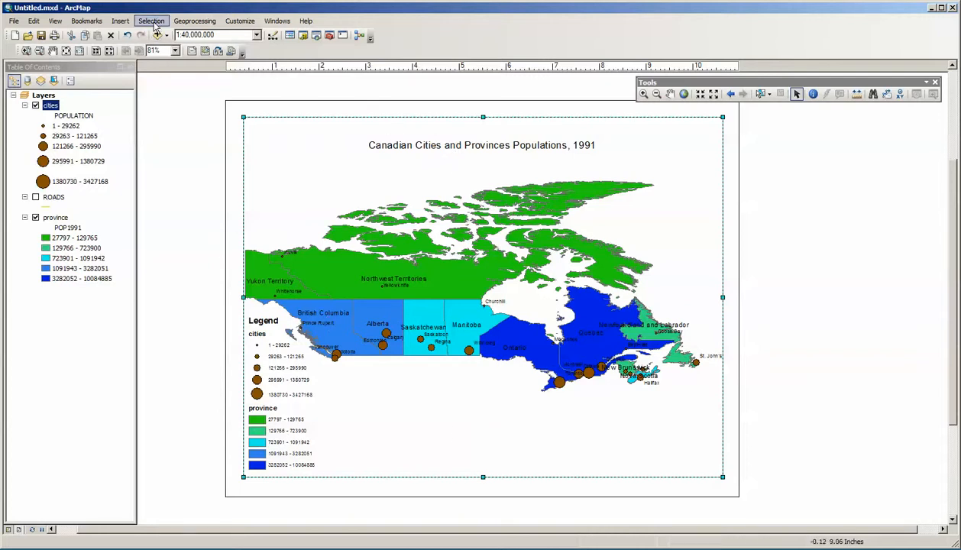
Insert a compass-style north arrow with N, E, S and W letters and place it in the blank space below the map.
{"action": "left_click", "coordinate": [120, 20]}
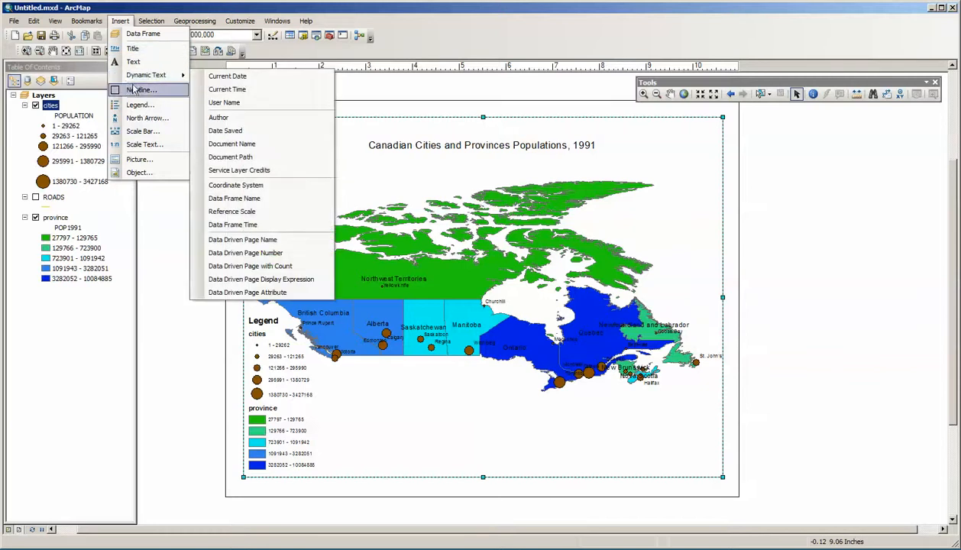
{"action": "left_click", "coordinate": [139, 118]}
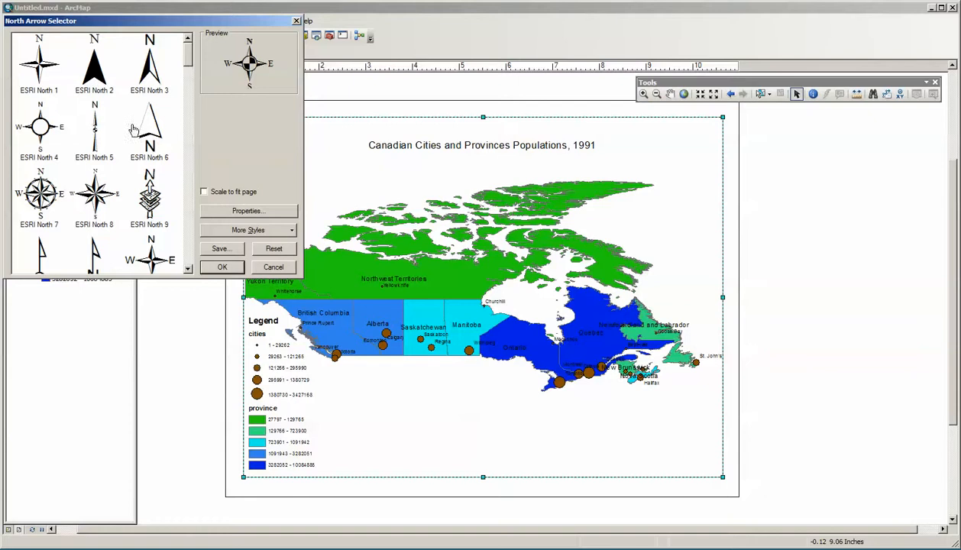
{"action": "left_click", "coordinate": [155, 137]}
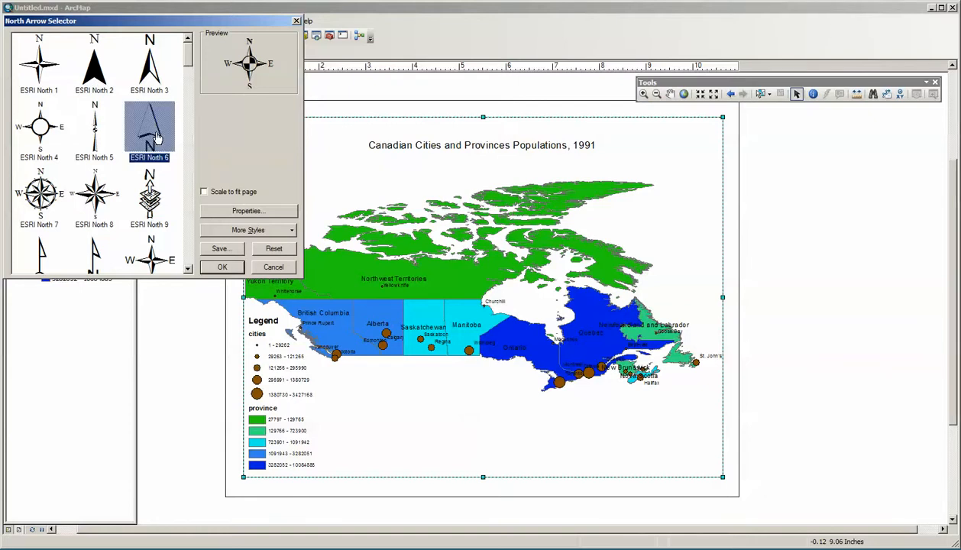
{"action": "left_click", "coordinate": [221, 267]}
{"action": "left_click_drag", "start_coordinate": [383, 331], "coordinate": [481, 392]}
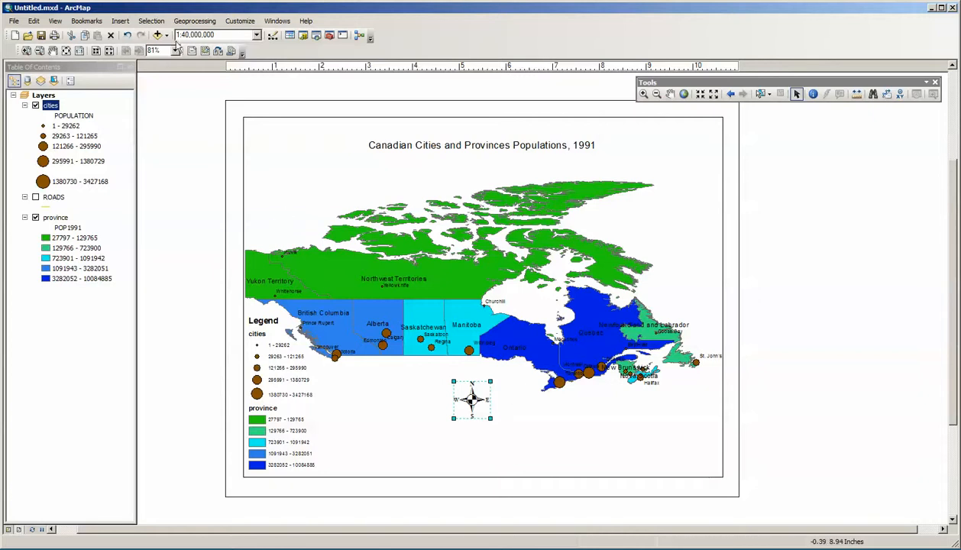
Insert a Scale Line 1 scale bar in miles below the north arrow, and shift the north arrow slightly up and left to centre it above.
{"action": "left_click", "coordinate": [120, 22]}
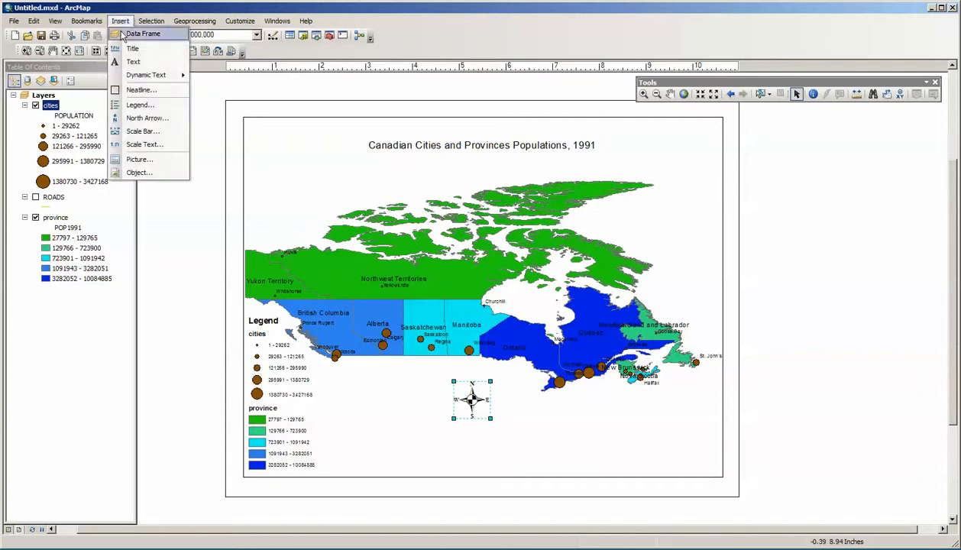
{"action": "left_click", "coordinate": [136, 131]}
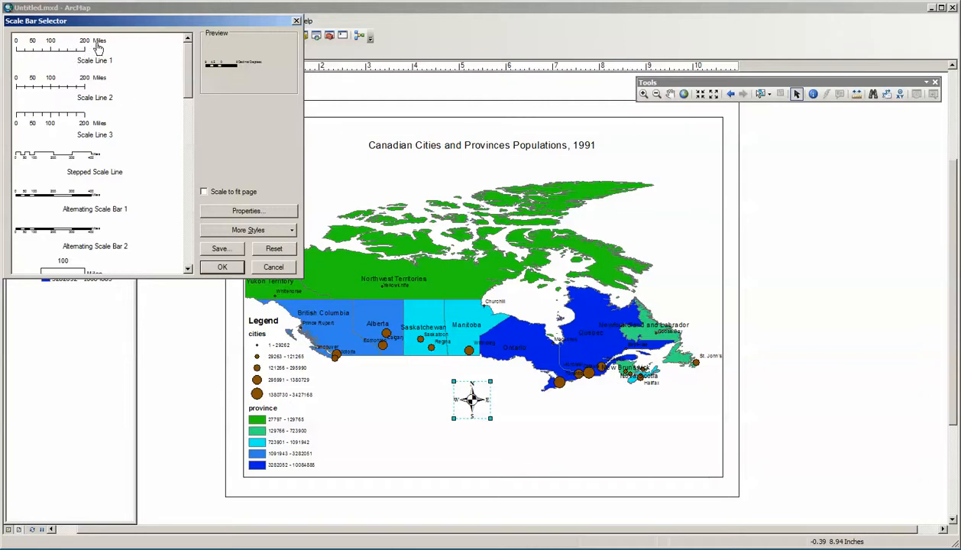
{"action": "left_click", "coordinate": [79, 52]}
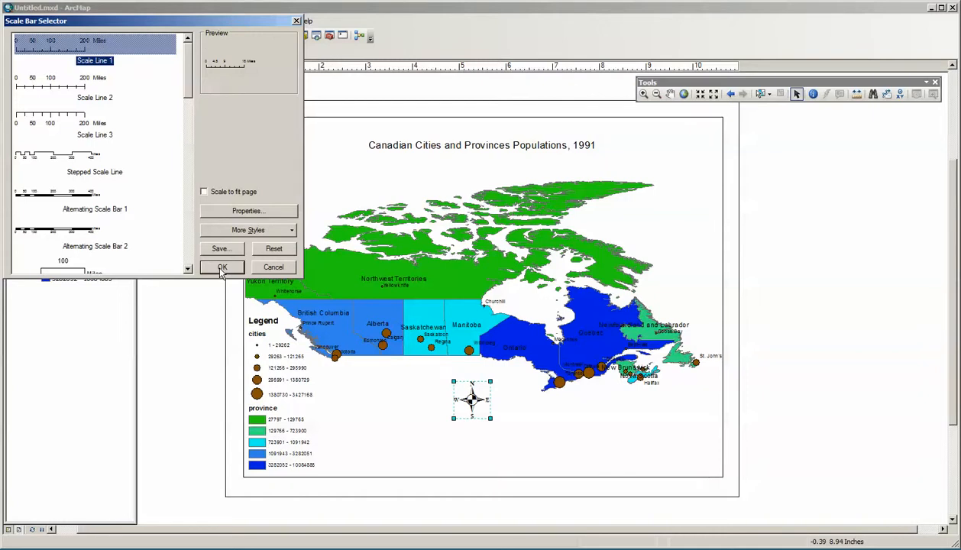
{"action": "left_click", "coordinate": [234, 213]}
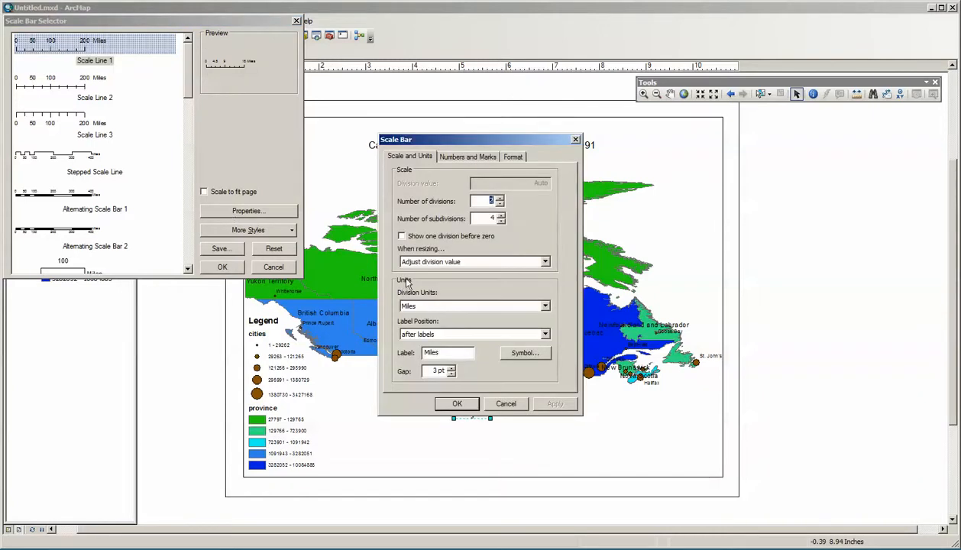
{"action": "left_click", "coordinate": [505, 405]}
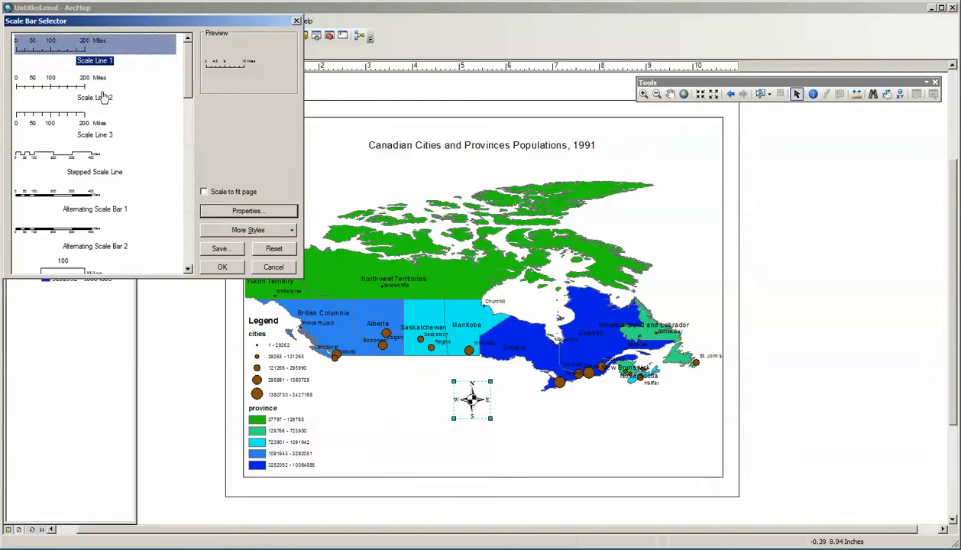
{"action": "left_click", "coordinate": [221, 267]}
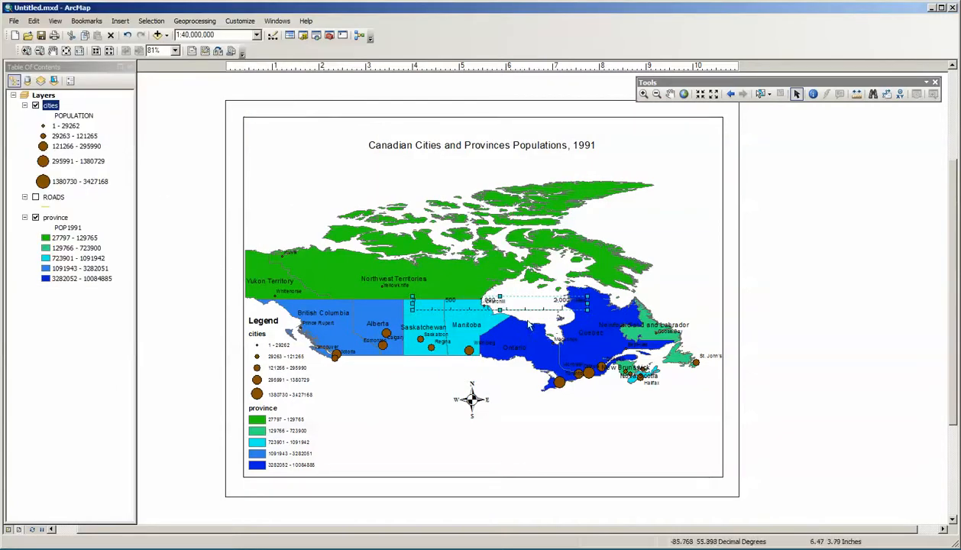
{"action": "left_click_drag", "start_coordinate": [511, 307], "coordinate": [486, 452]}
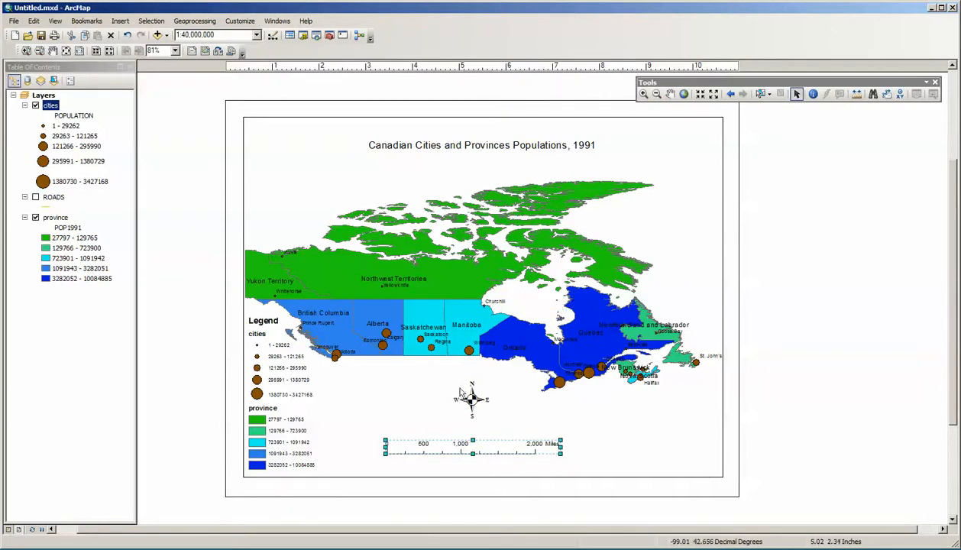
{"action": "left_click", "coordinate": [468, 396]}
{"action": "left_click_drag", "start_coordinate": [473, 403], "coordinate": [465, 395]}
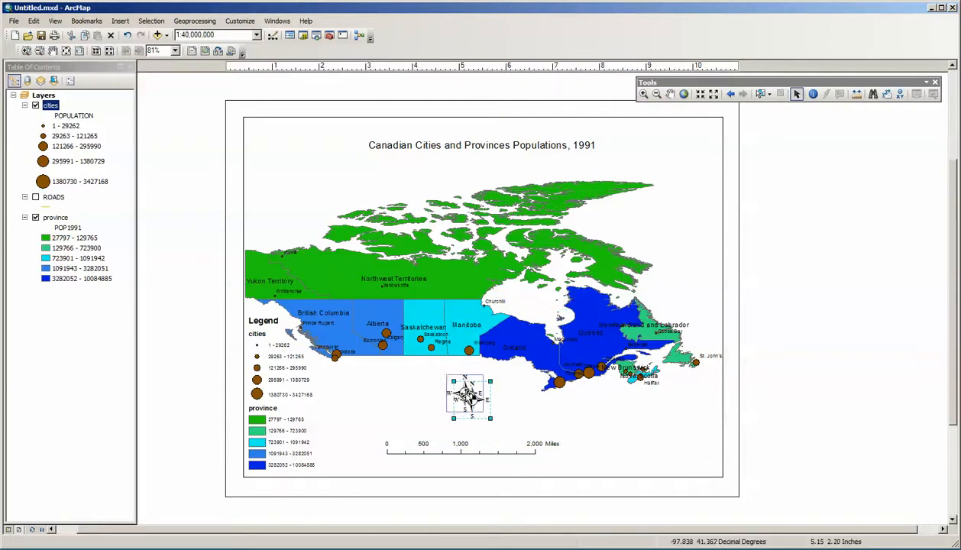
{"action": "left_click", "coordinate": [463, 451]}
{"action": "double_click", "coordinate": [463, 452]}
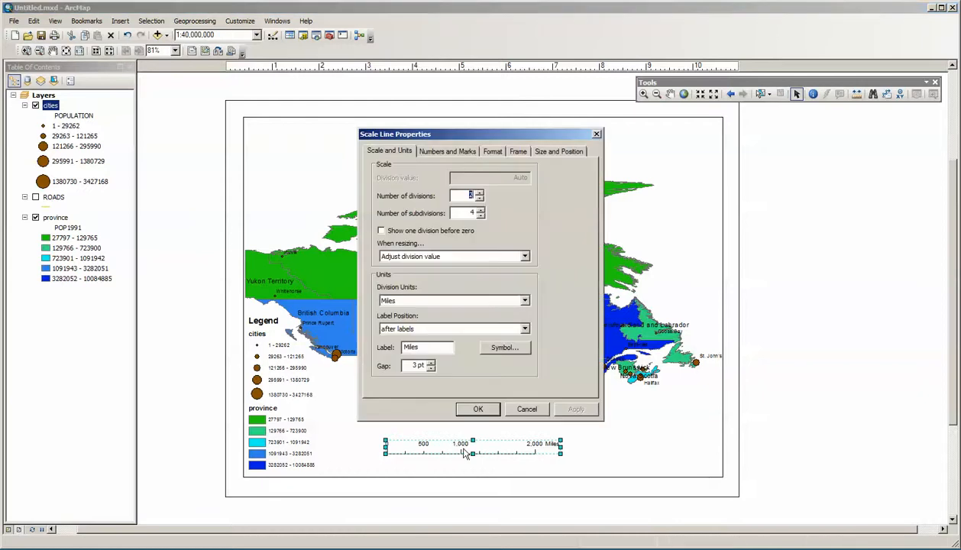
{"action": "left_click", "coordinate": [521, 409]}
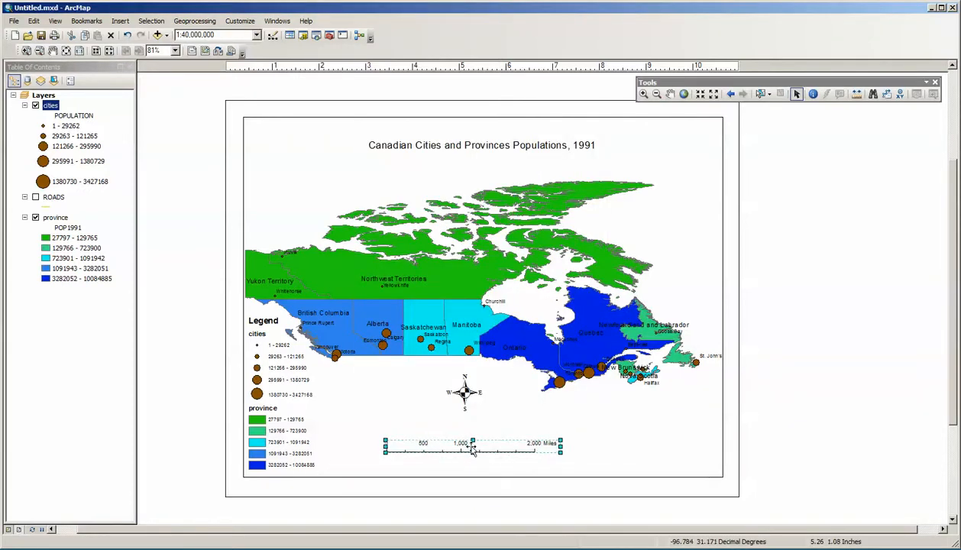
Shift the scale bar slightly left to centre it beneath the north arrow.
{"action": "mouse_move", "coordinate": [471, 447]}
{"action": "left_mouse_down"}
{"action": "mouse_move", "coordinate": [458, 443]}
{"action": "mouse_move", "coordinate": [467, 447]}
{"action": "left_mouse_up"}
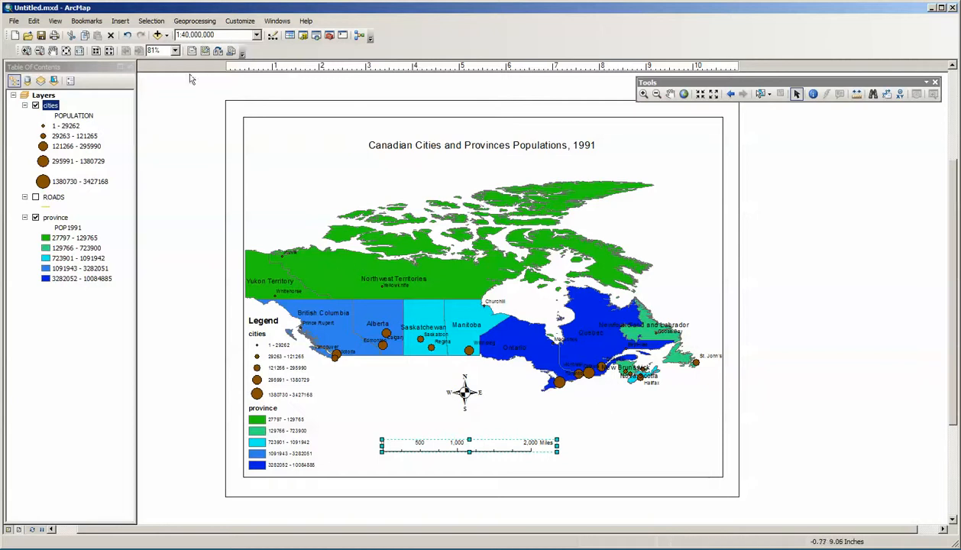
Insert a text element with the placeholder "sdfsd" and move it to the blank area near the data frame's lower-right corner.
{"action": "left_click", "coordinate": [120, 21]}
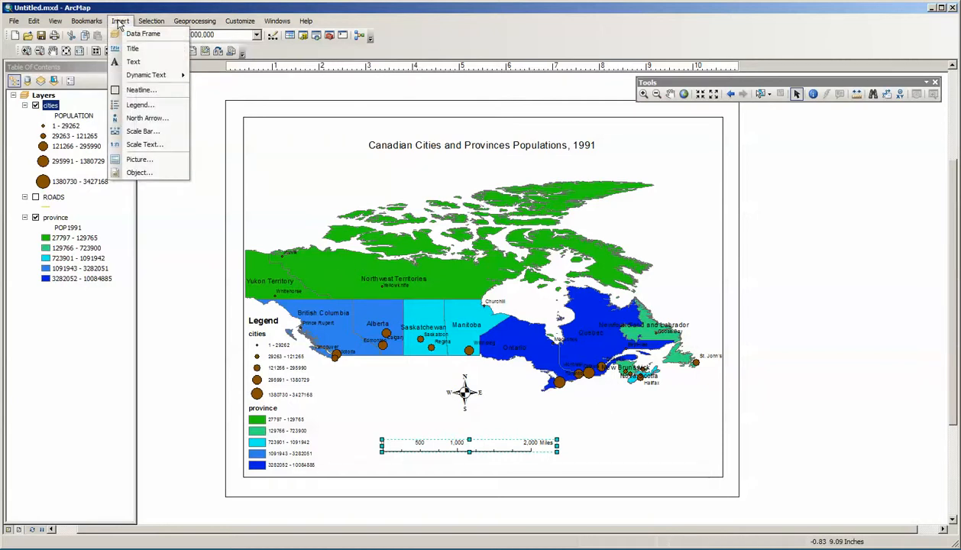
{"action": "left_click", "coordinate": [127, 63]}
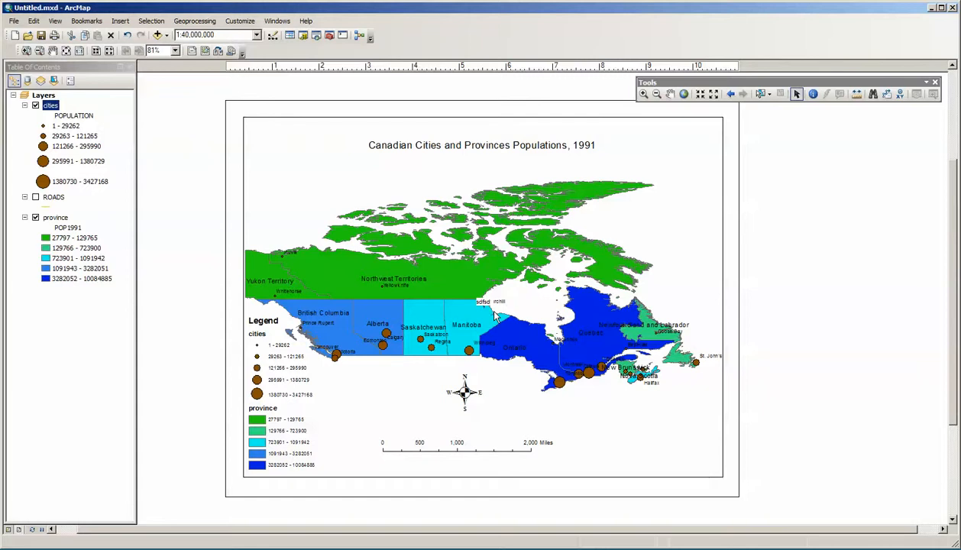
{"action": "key", "text": "Return"}
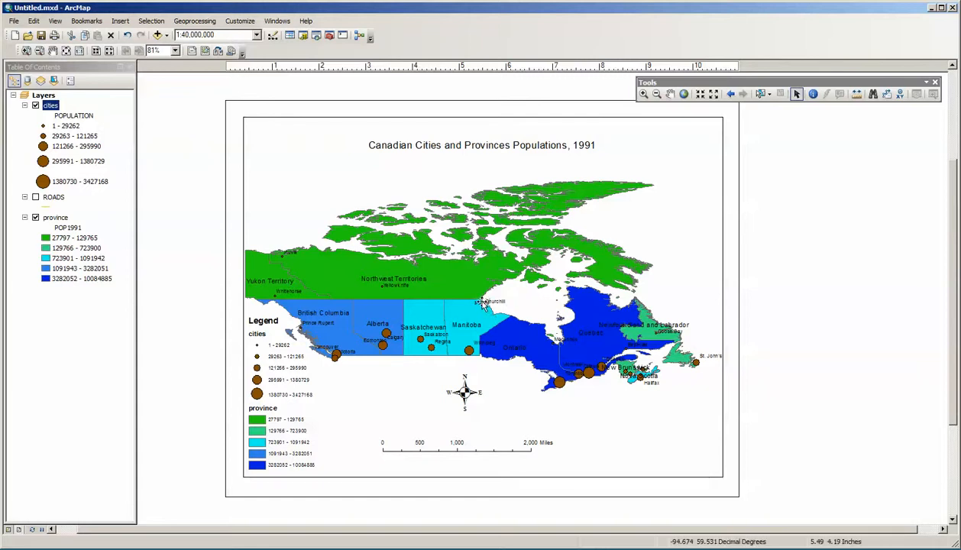
{"action": "left_click_drag", "start_coordinate": [482, 302], "coordinate": [680, 456]}
Replace the placeholder with "Cartographer:" plus the cartographer's name, "09/19/15" and "Data Source: ESRI" on separate lines, and fit it inside the data frame's lower-right corner.
{"action": "double_click", "coordinate": [679, 445]}
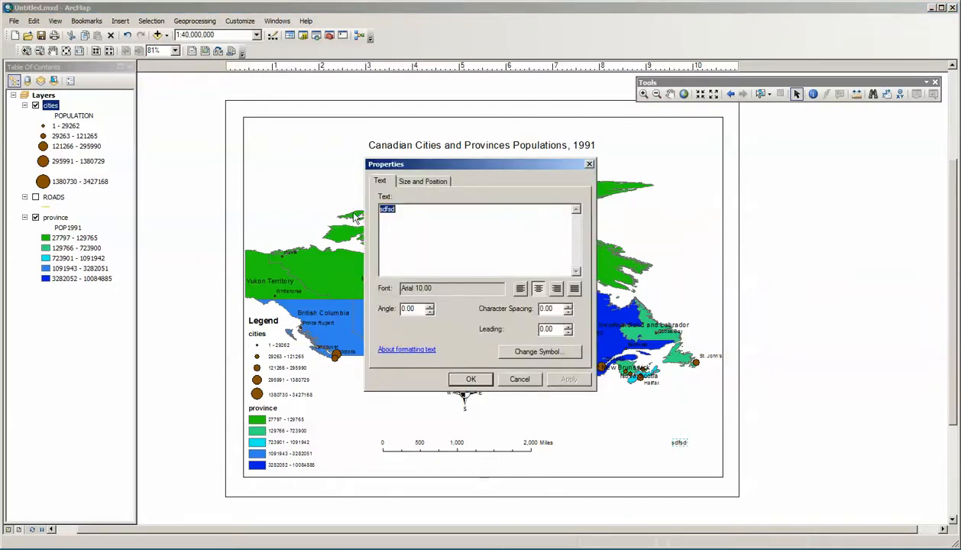
{"action": "type", "text": "Cartographer: Rich Lisichenko"}
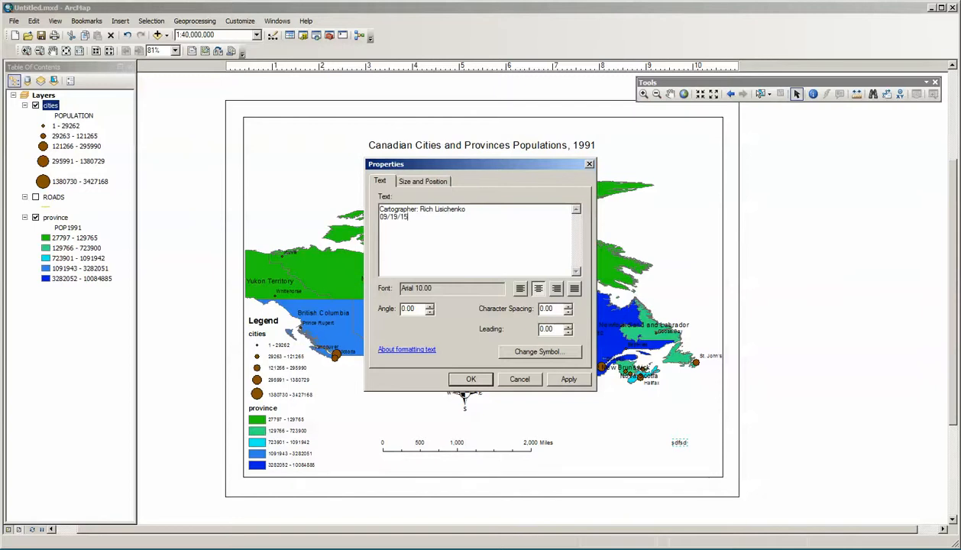
{"action": "type", "text": "Data Source: ESRI"}
{"action": "left_click", "coordinate": [471, 380]}
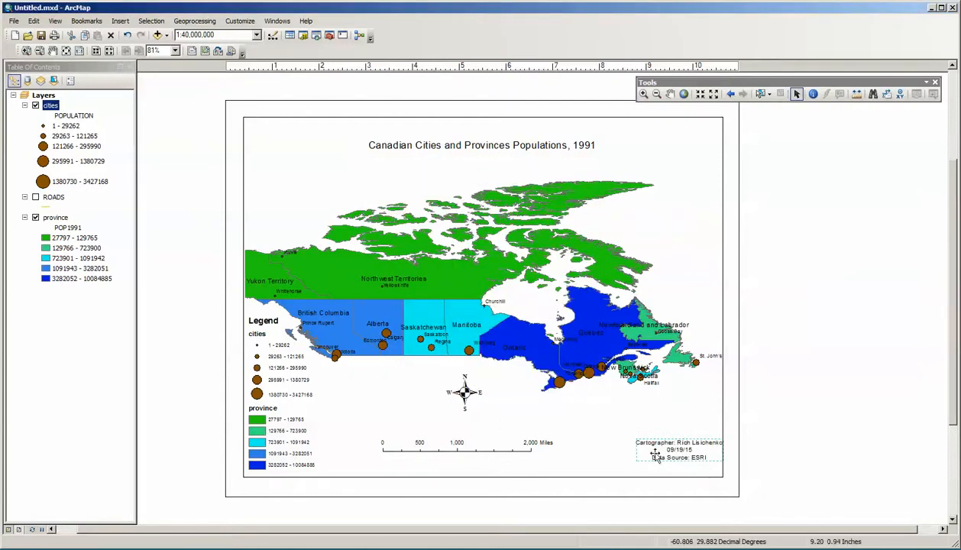
{"action": "left_click_drag", "start_coordinate": [666, 446], "coordinate": [677, 463]}
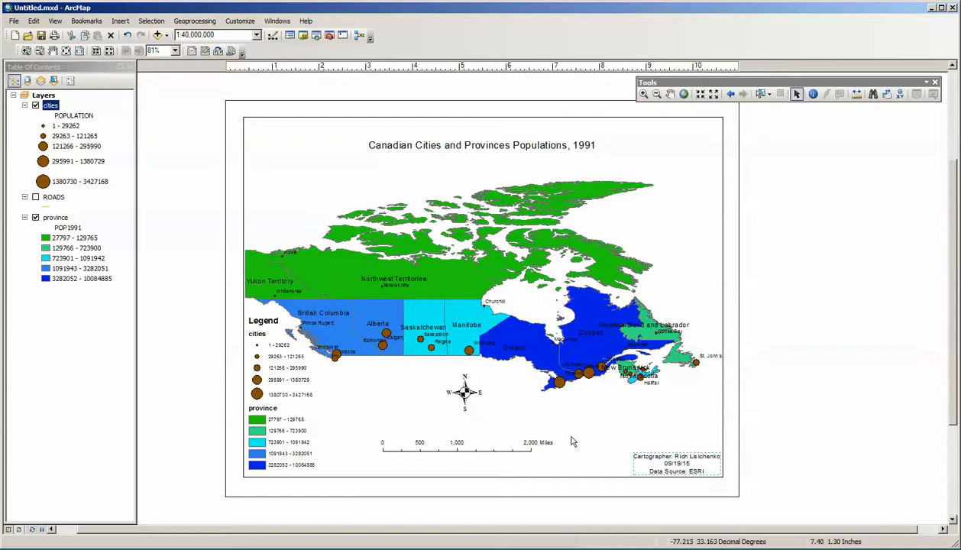
Move the scale bar slightly right and down in the blank space below the north arrow.
{"action": "left_click", "coordinate": [465, 451]}
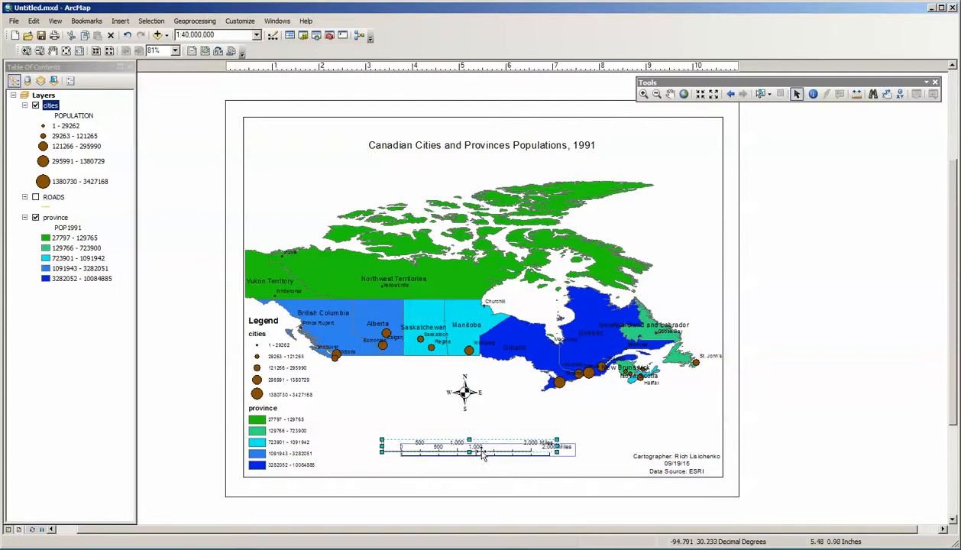